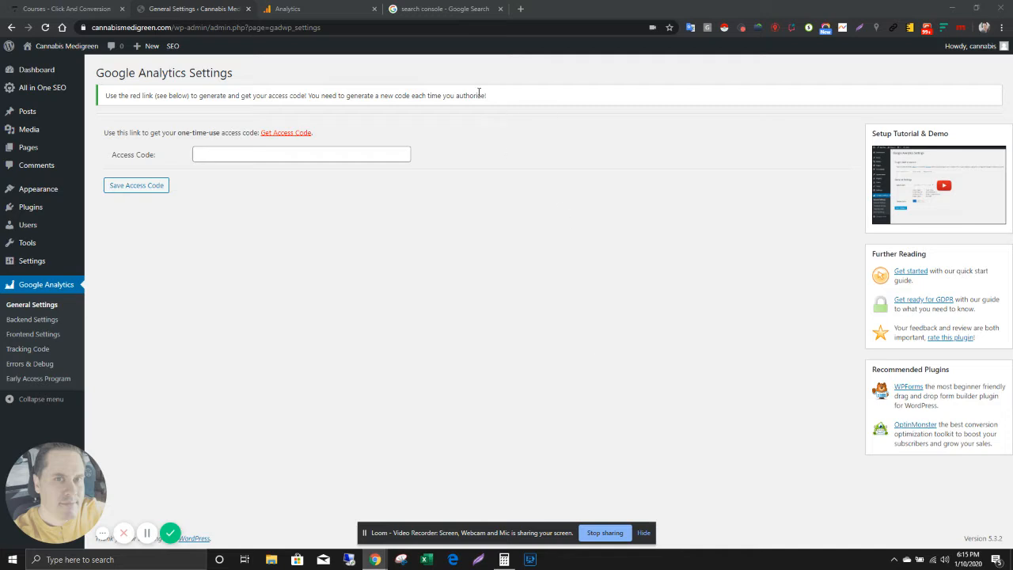
left_click(350, 8)
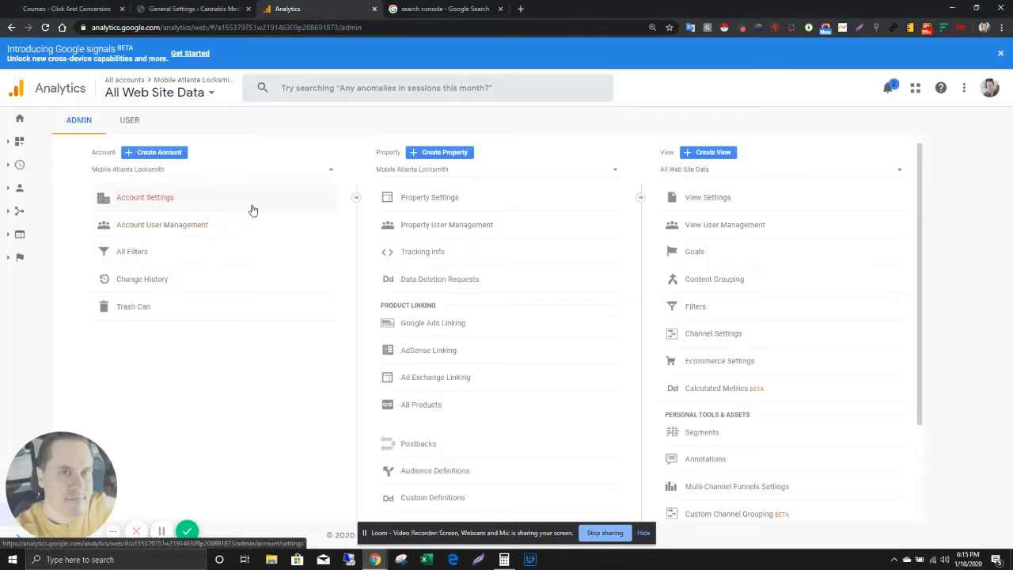
left_click(159, 153)
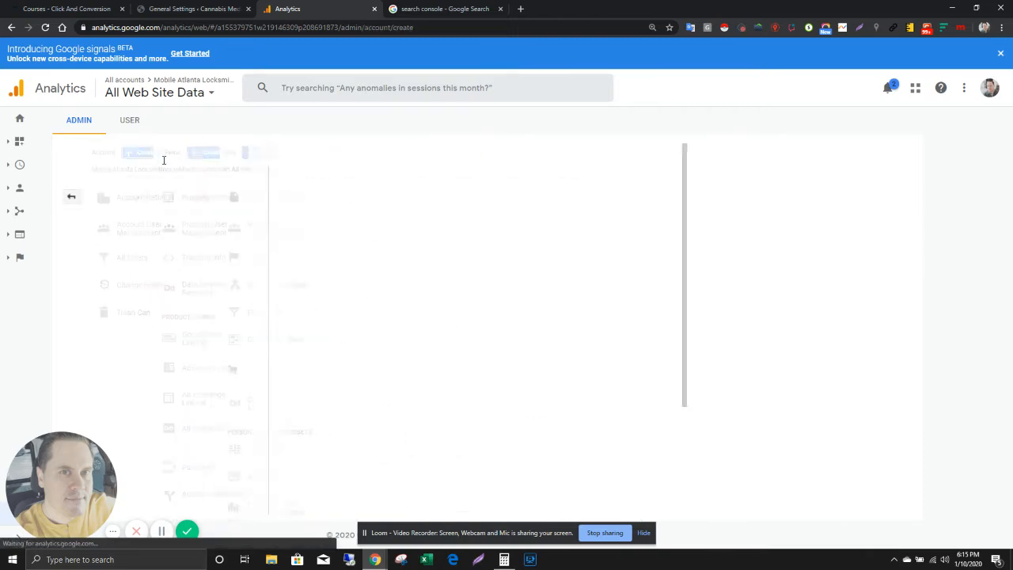
left_click(193, 9)
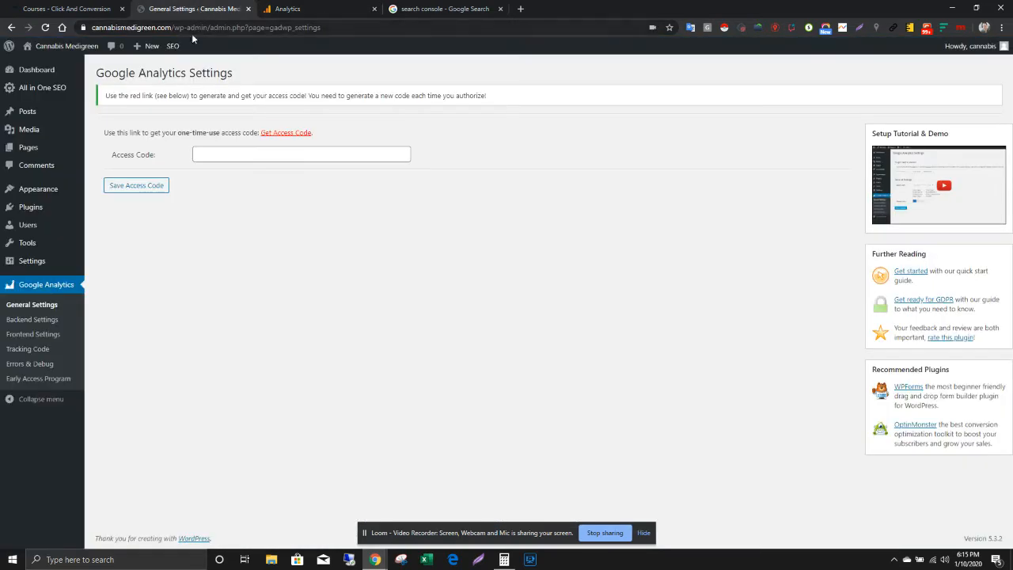
left_click_drag(171, 28, 91, 29)
key("ctrl+c")
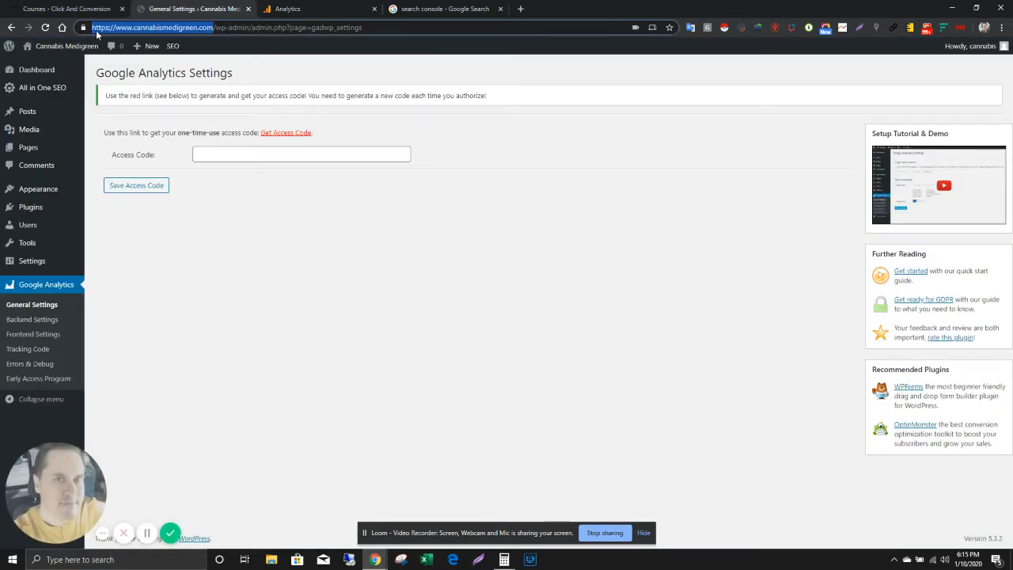
Step: In Google Analytics, name the new account Cannabis CBD, keep the default data sharing and measurement options, and proceed to the property setup
left_click(281, 9)
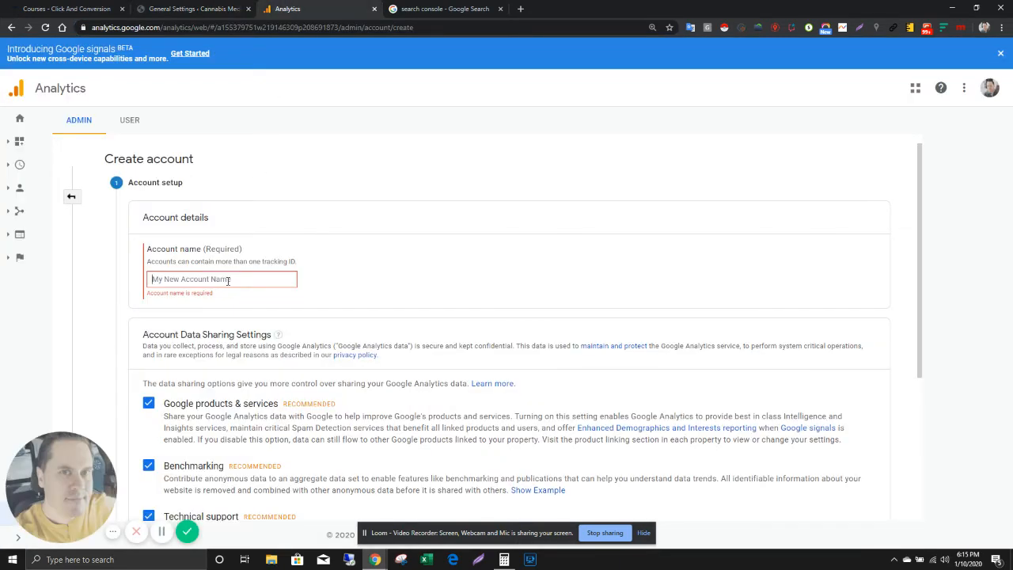
type("Cannabis")
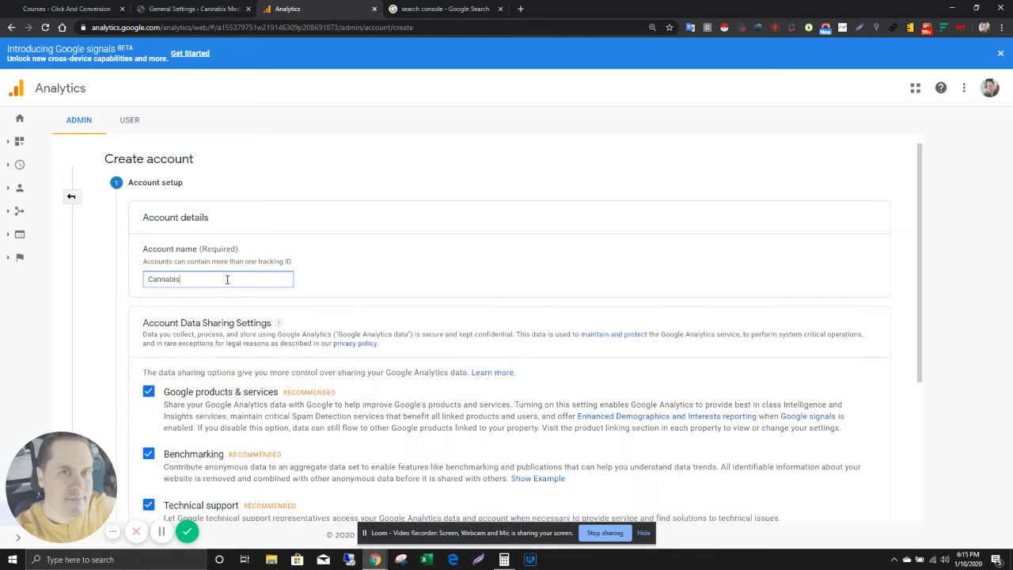
type(" CBD")
scroll(398, 301, "down", 3)
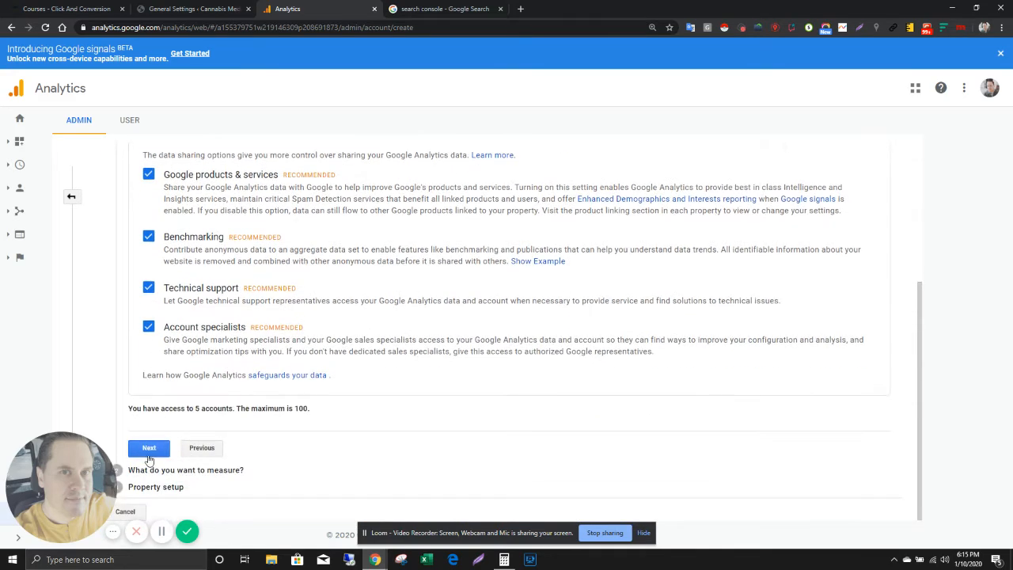
left_click(149, 451)
left_click(148, 467)
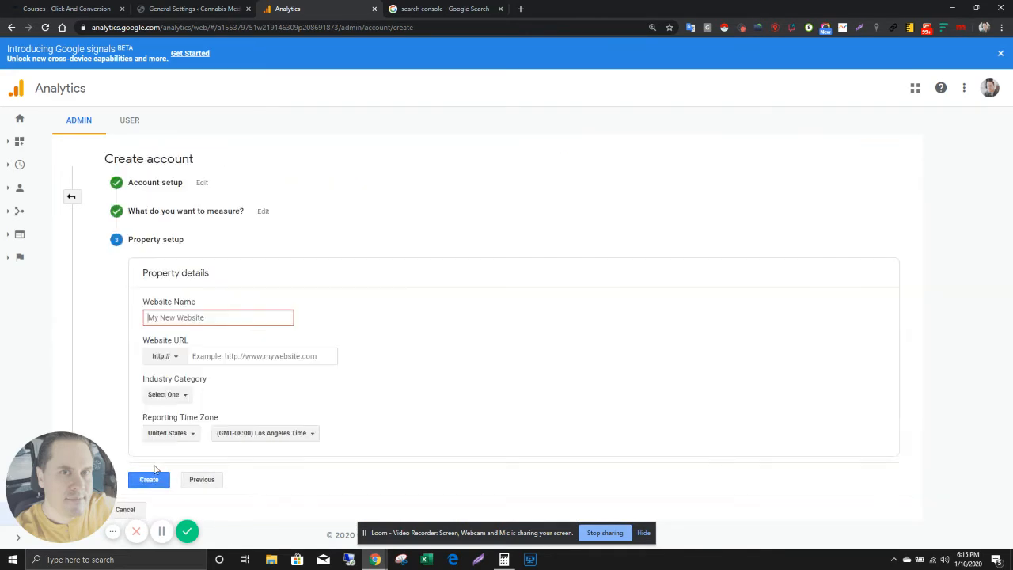
Step: Enter Cannabis as the website name, undoing the site address pasted into that field
type("Cannabis")
key("ctrl+v")
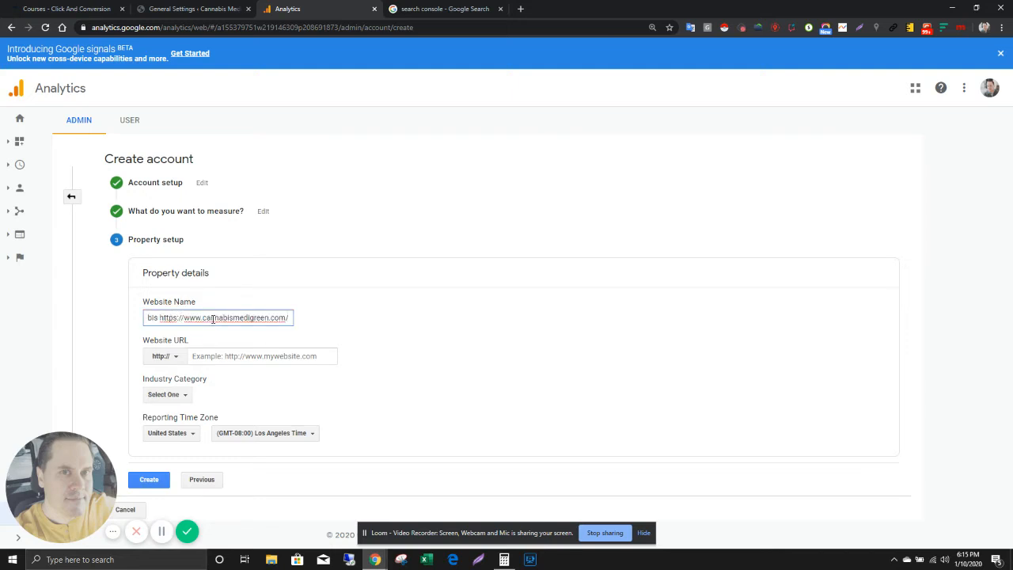
key("ctrl+z")
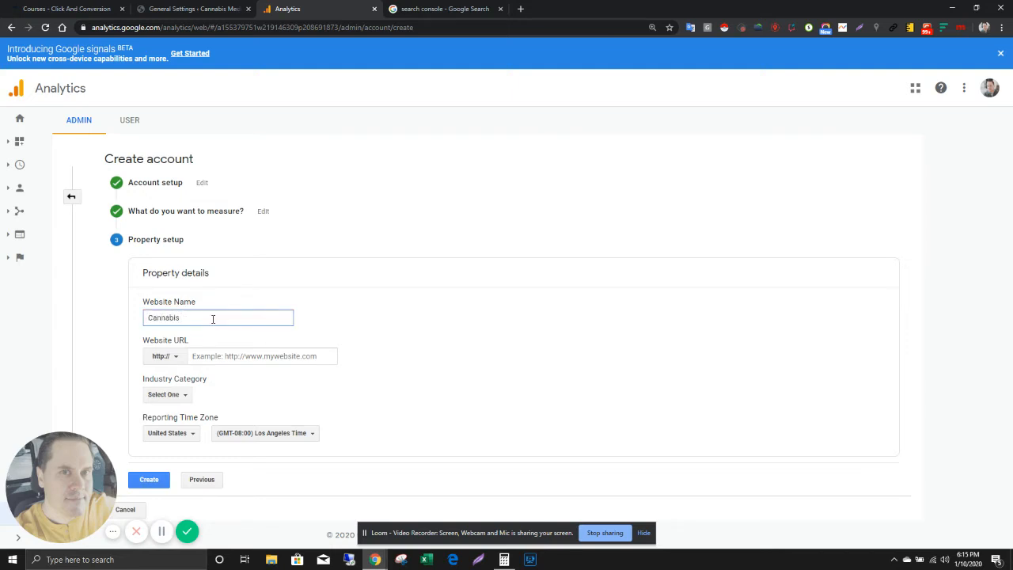
left_click(246, 355)
key("ctrl+v")
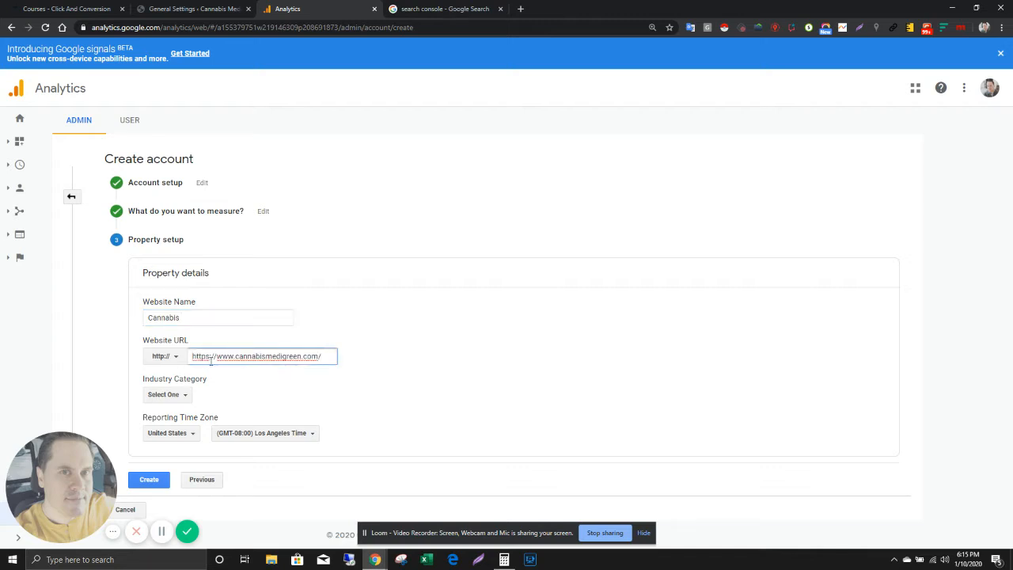
left_click_drag(214, 356, 184, 356)
key("BackSpace")
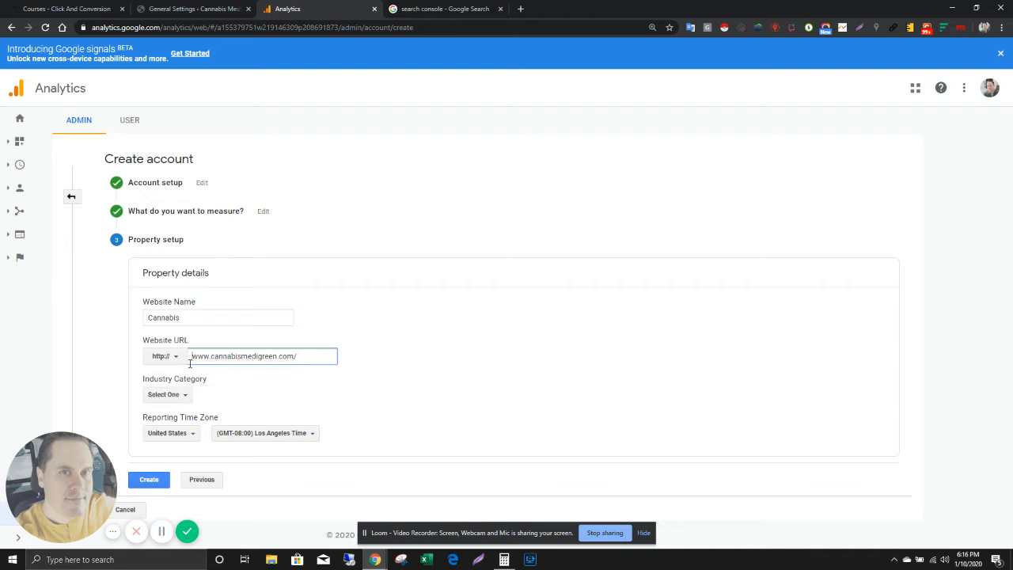
left_click(163, 356)
left_click(176, 398)
Step: Complete the website name as Cannabis Medigreen and set the reporting time zone to (GMT-05:00) New York Time
left_click(218, 321)
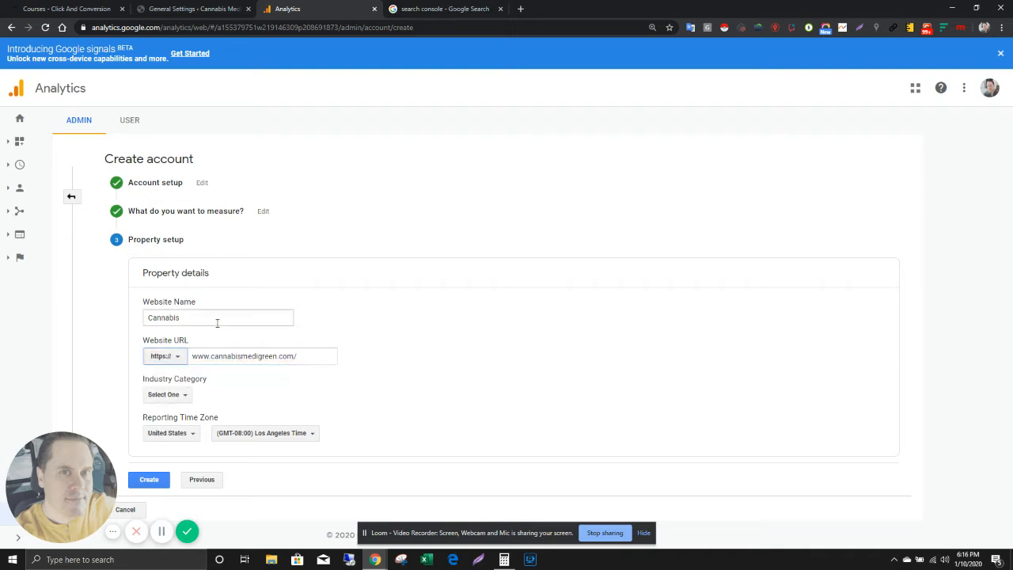
type("Medigreen")
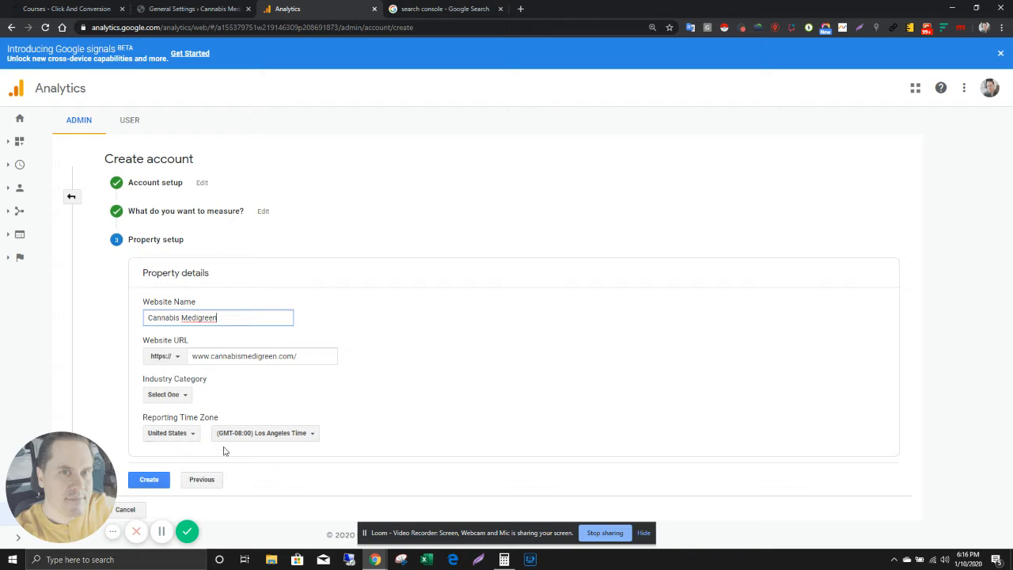
left_click(266, 441)
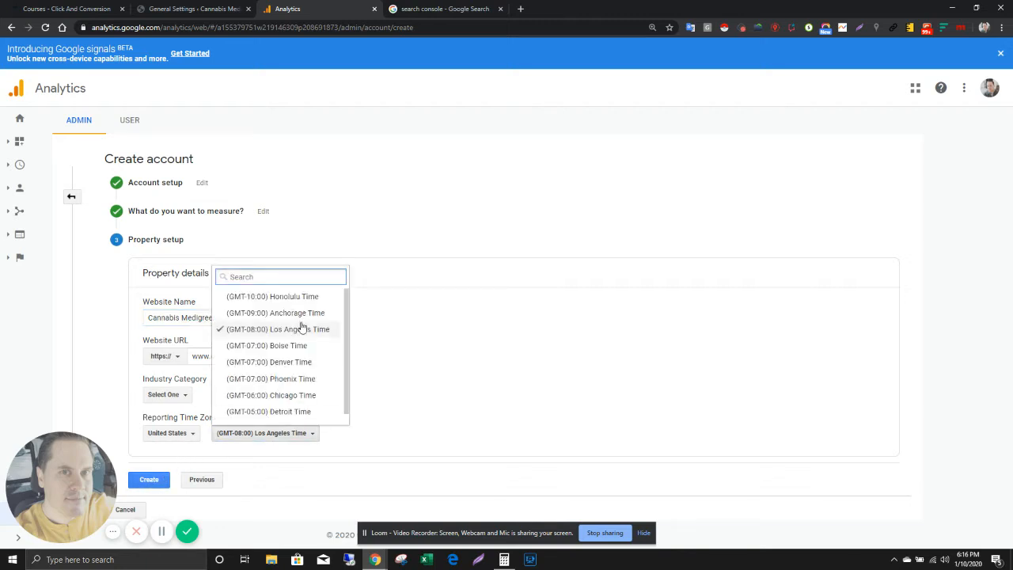
type("new york")
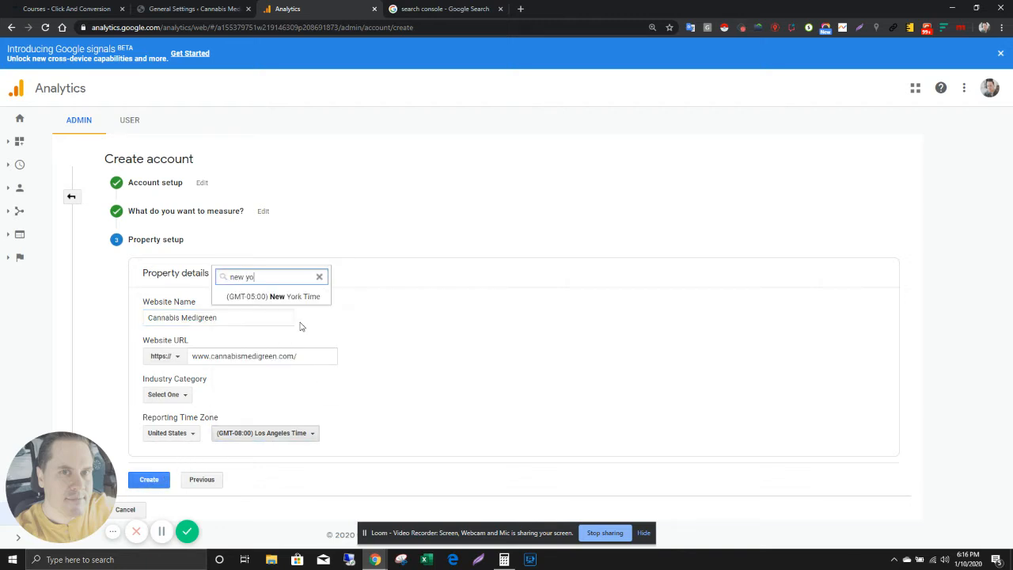
left_click(308, 296)
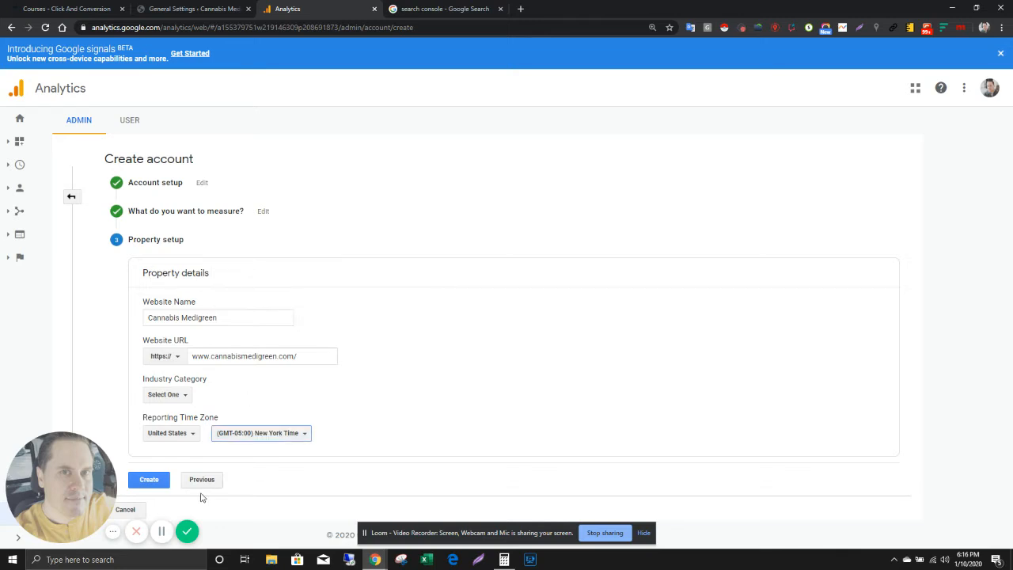
Step: Create the account, accepting the Terms of Service, the GDPR Data Processing Terms and the Measurement Controller-Controller Data Protection Terms
left_click(167, 482)
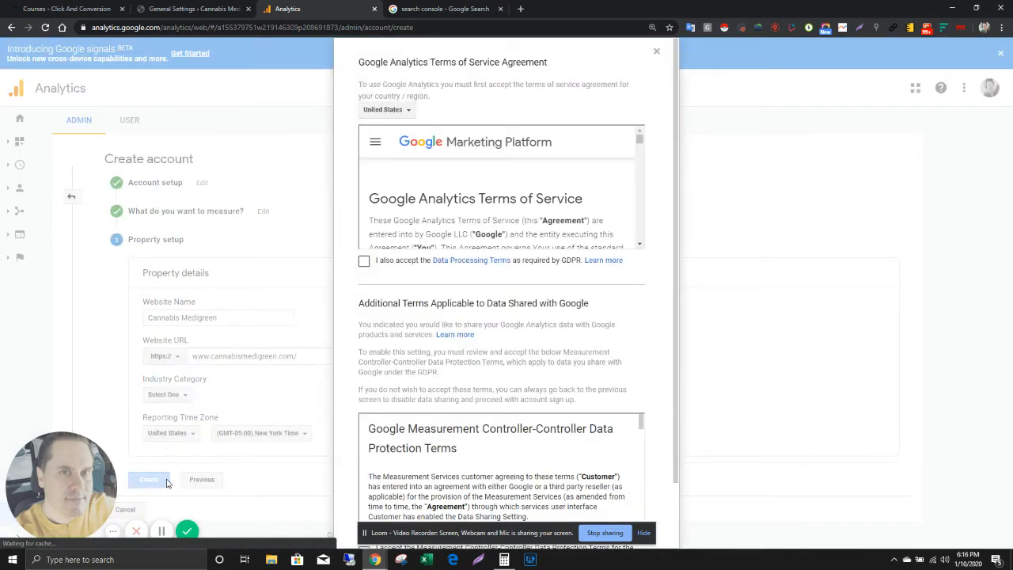
left_click(363, 260)
scroll(519, 299, "down", 2)
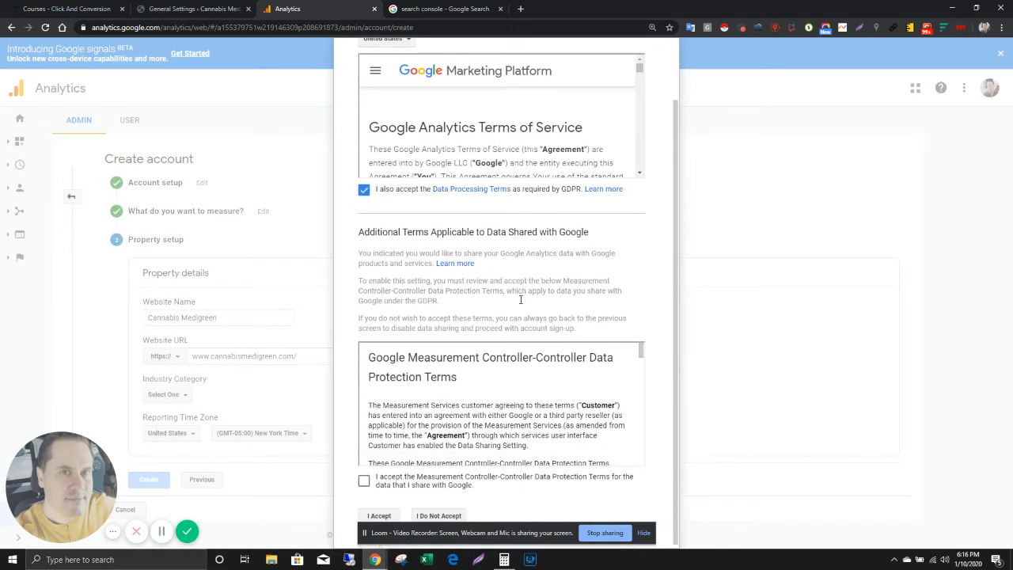
left_click(364, 478)
left_click(379, 513)
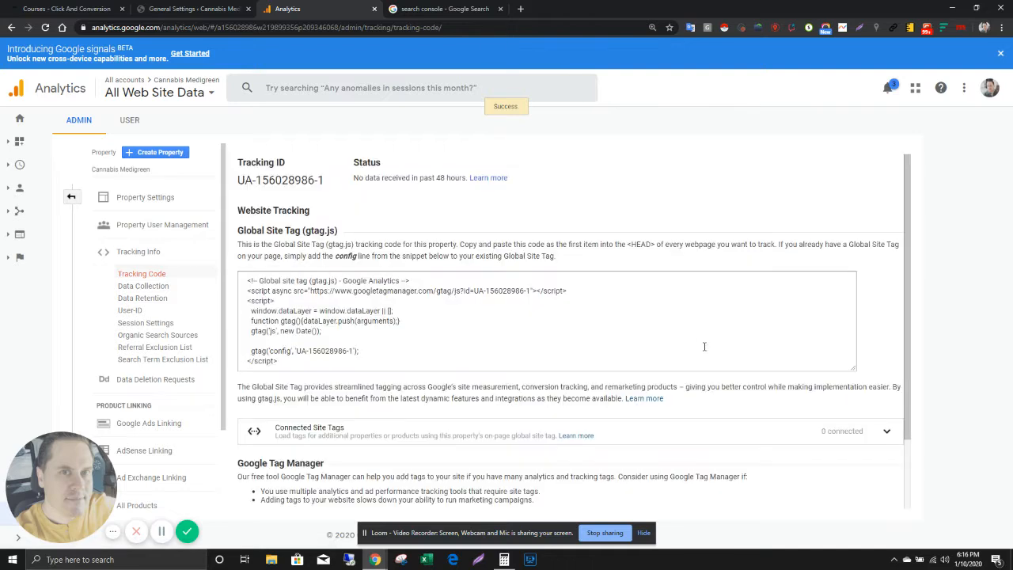
Step: Request an access code from the WordPress Google Analytics settings and allow ExactMetrics to view the Analytics data of the first Google account
left_click(171, 8)
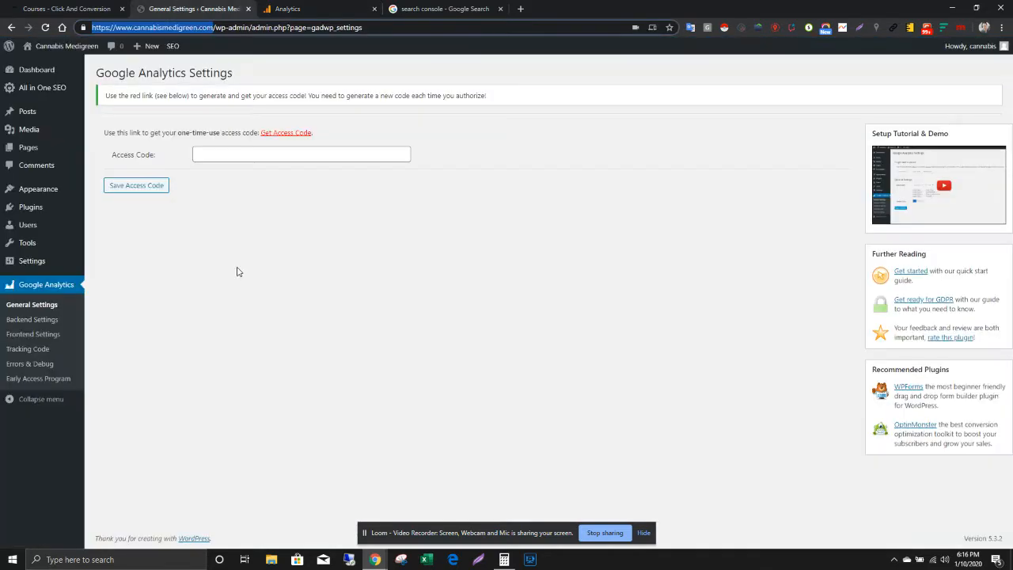
left_click(301, 136)
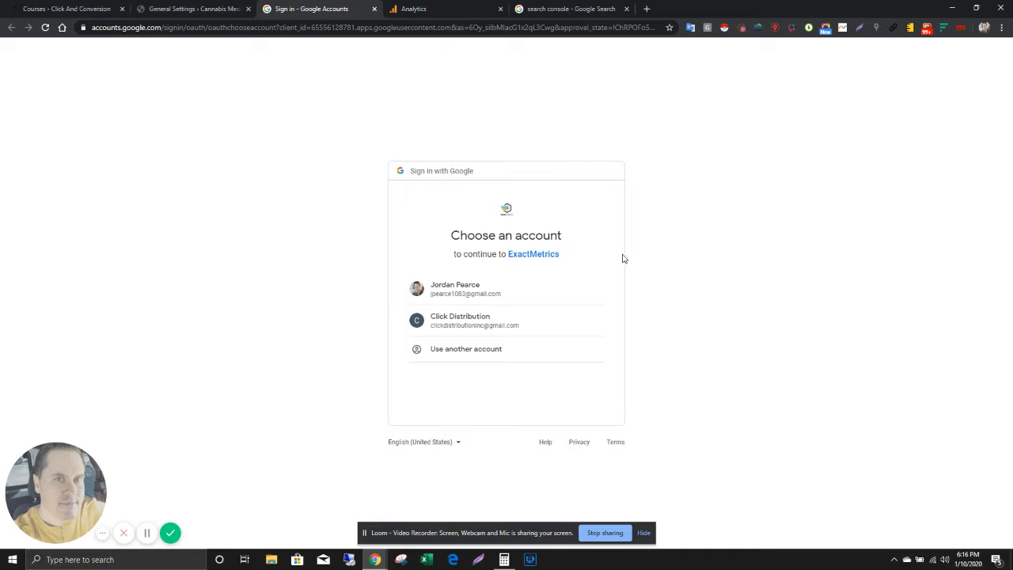
left_click(239, 7)
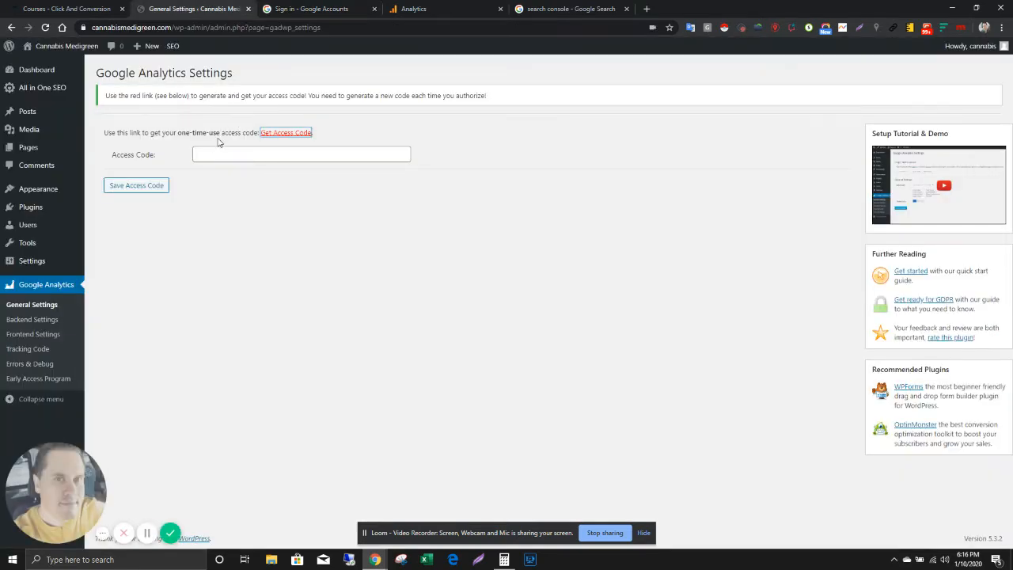
left_click(297, 8)
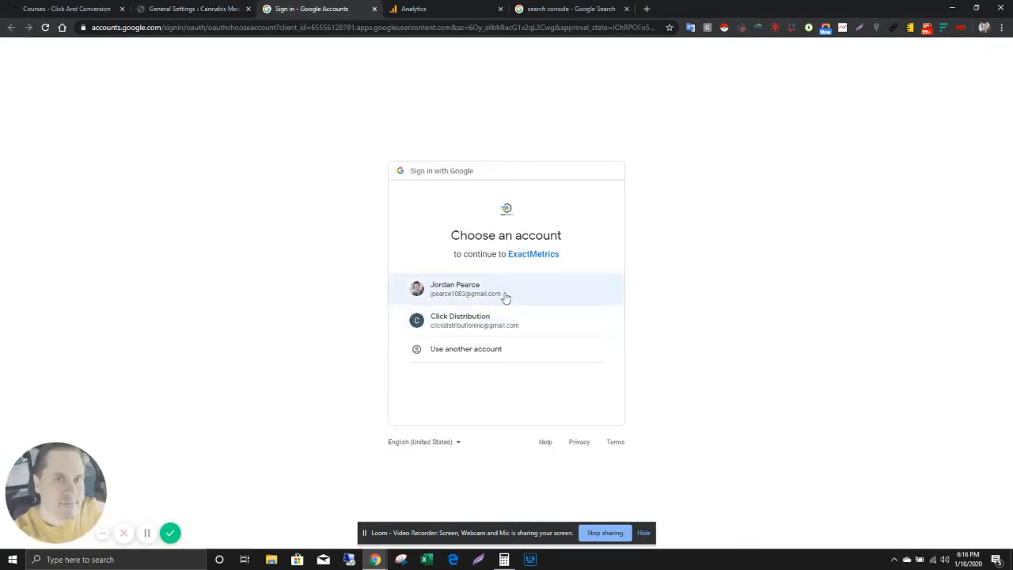
left_click(504, 293)
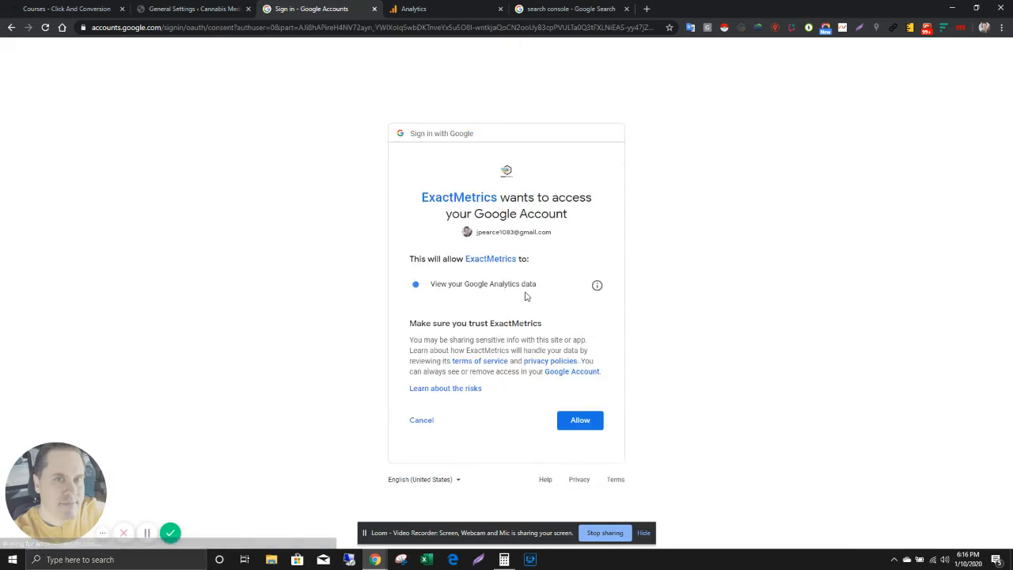
left_click(590, 423)
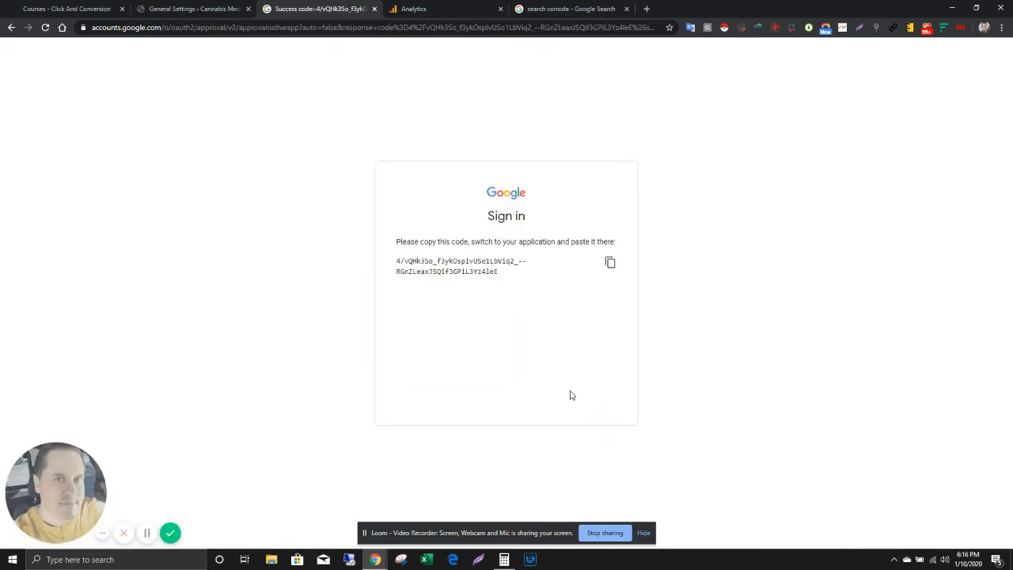
Step: Copy the one-time access code from the Google page, paste it into the WordPress plugin's Access Code field and save it
triple_click(477, 261)
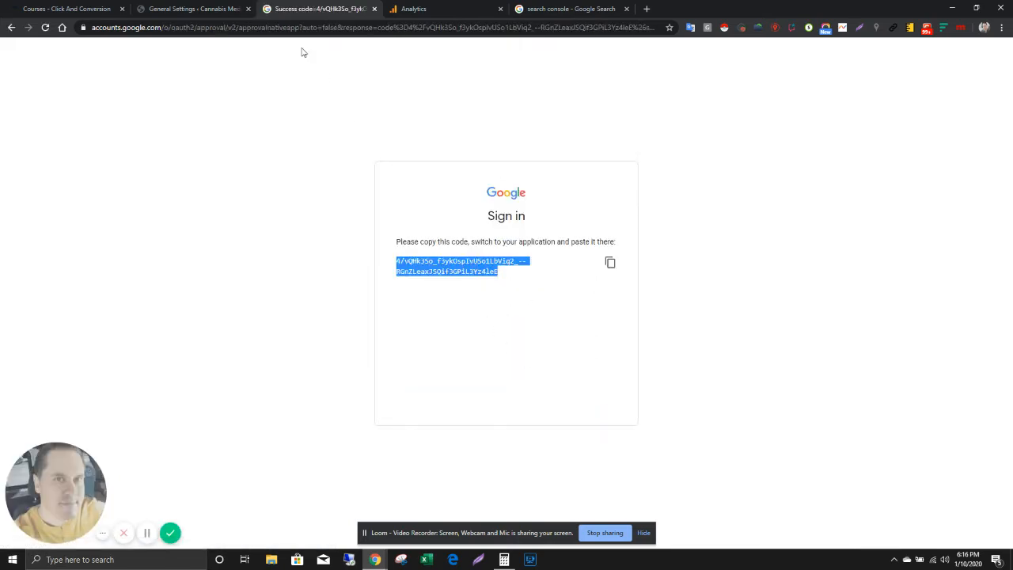
left_click(127, 8)
left_click(182, 9)
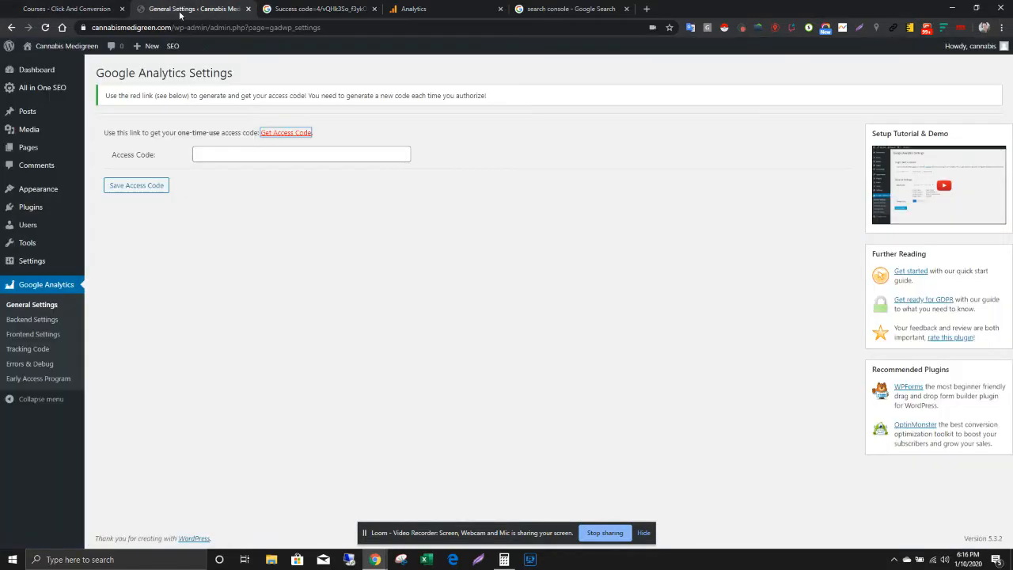
left_click(289, 155)
key("ctrl+v")
left_click(153, 190)
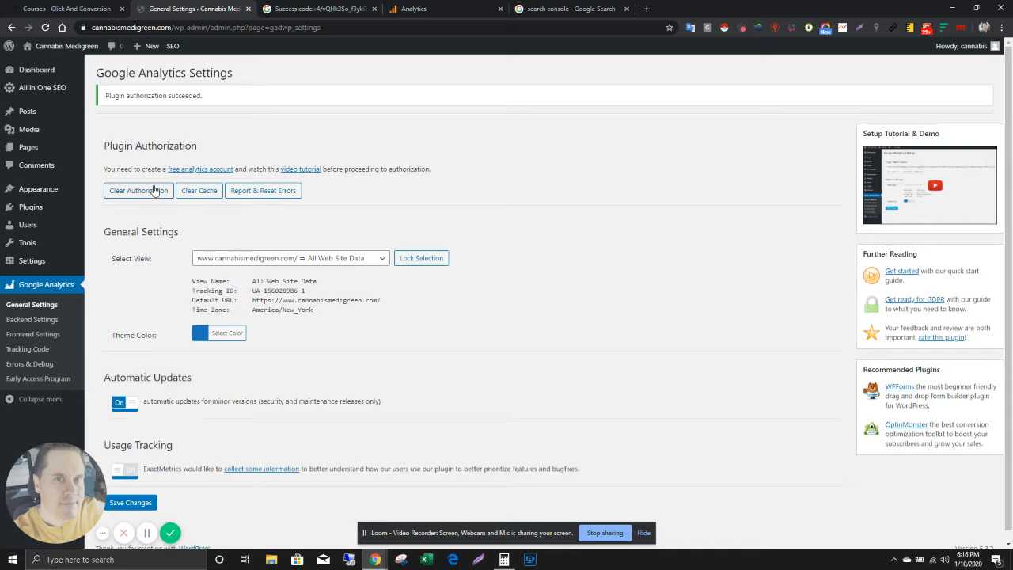
Step: Open Google Search Console from the existing search results and start it
left_click(542, 13)
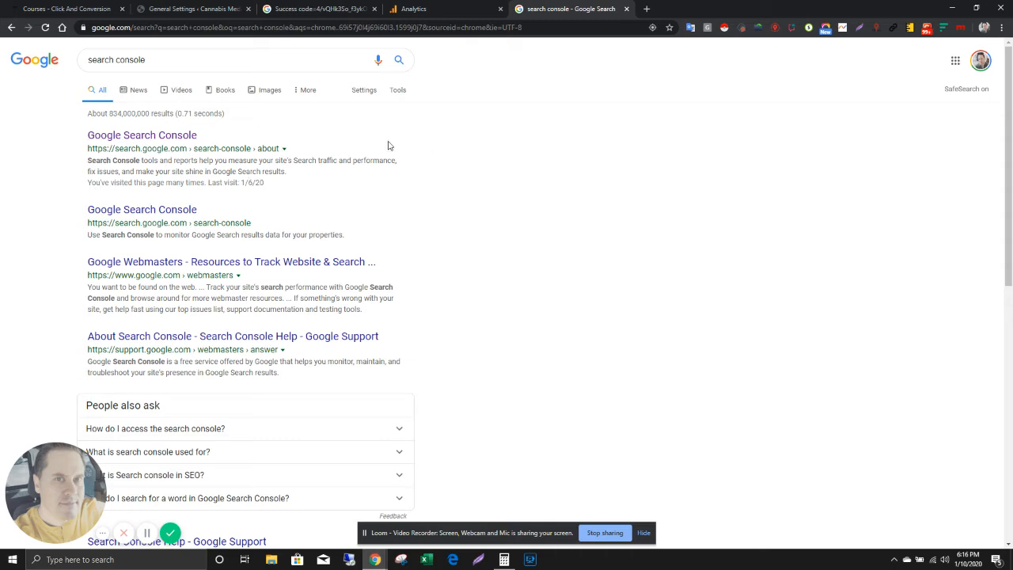
left_click(150, 59)
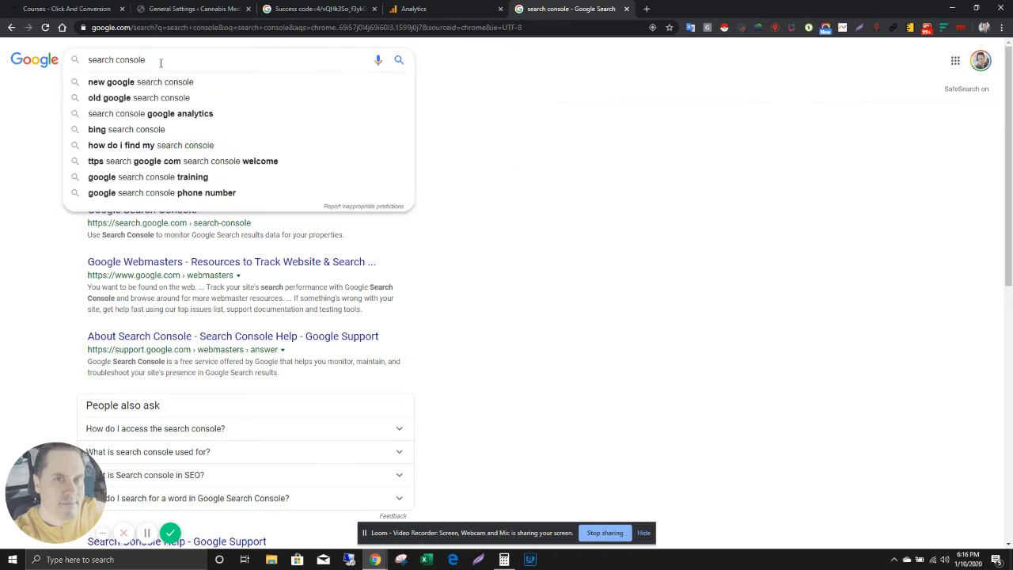
left_click(666, 222)
left_click(156, 142)
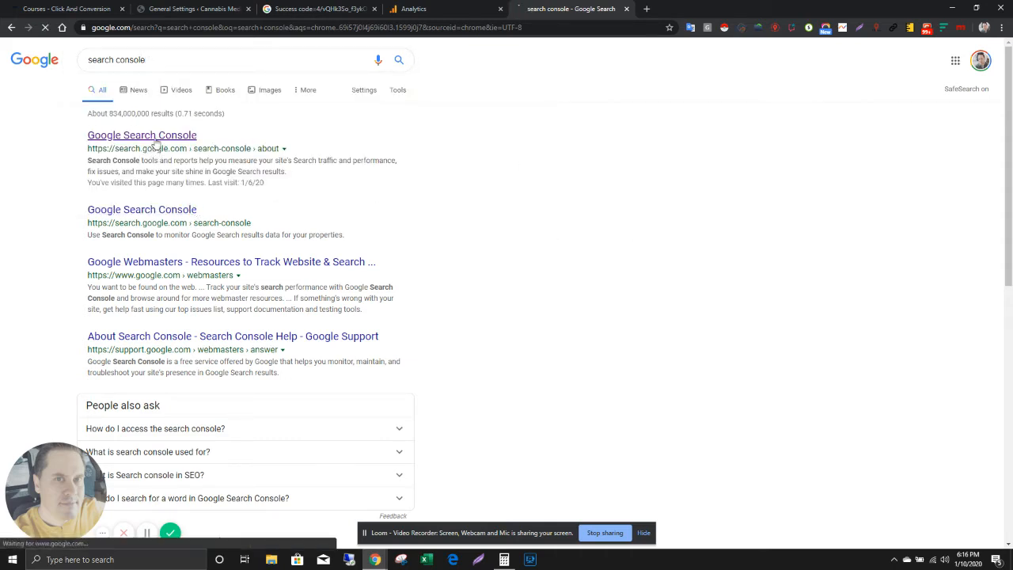
left_click(193, 333)
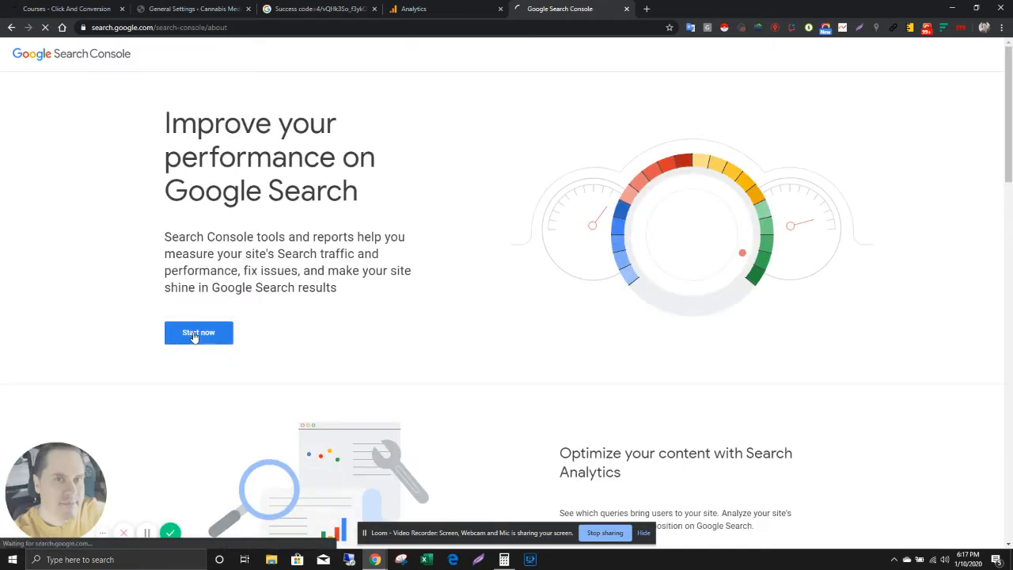
left_click(177, 9)
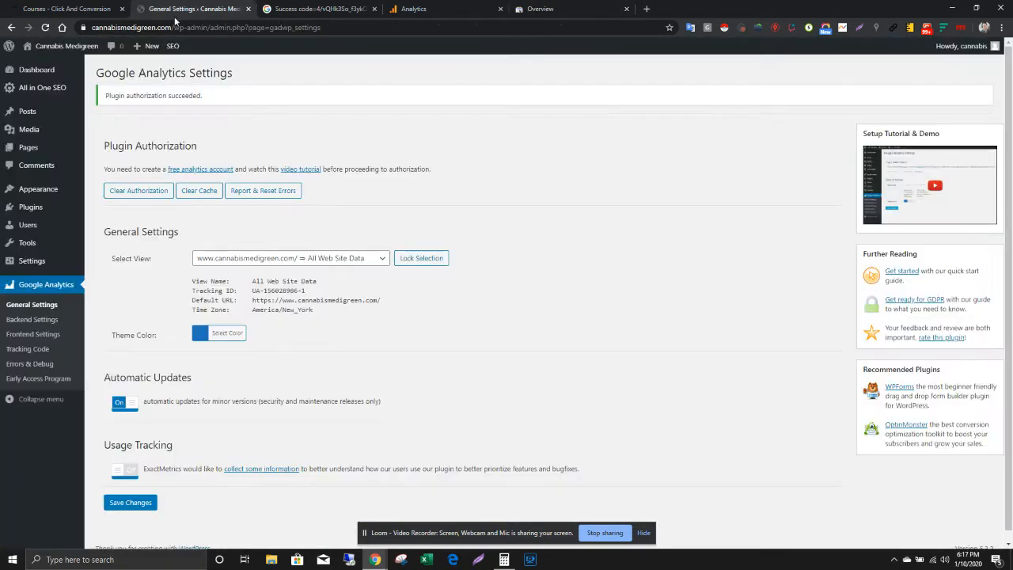
left_click_drag(212, 27, 88, 30)
key("ctrl+c")
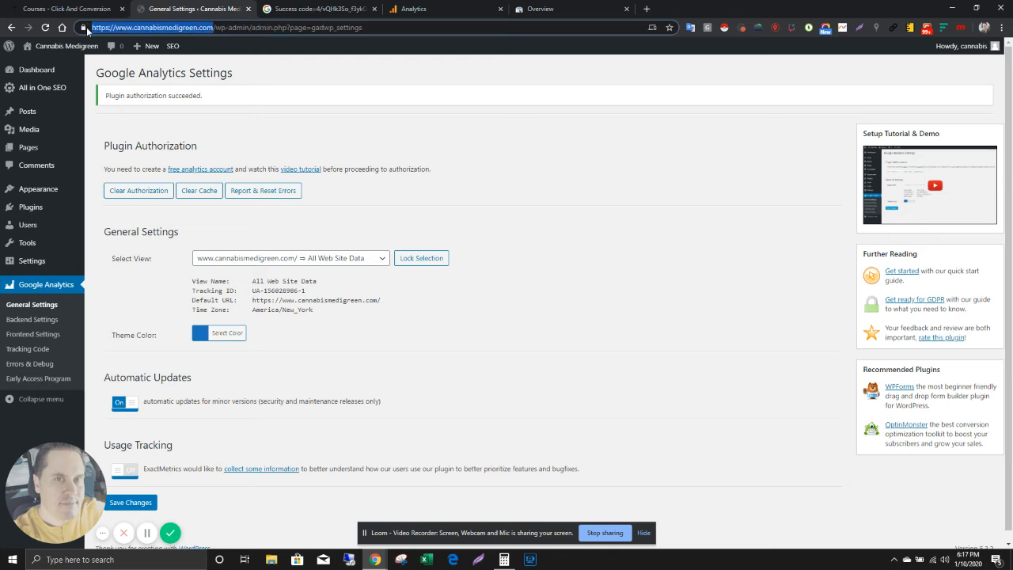
left_click(546, 9)
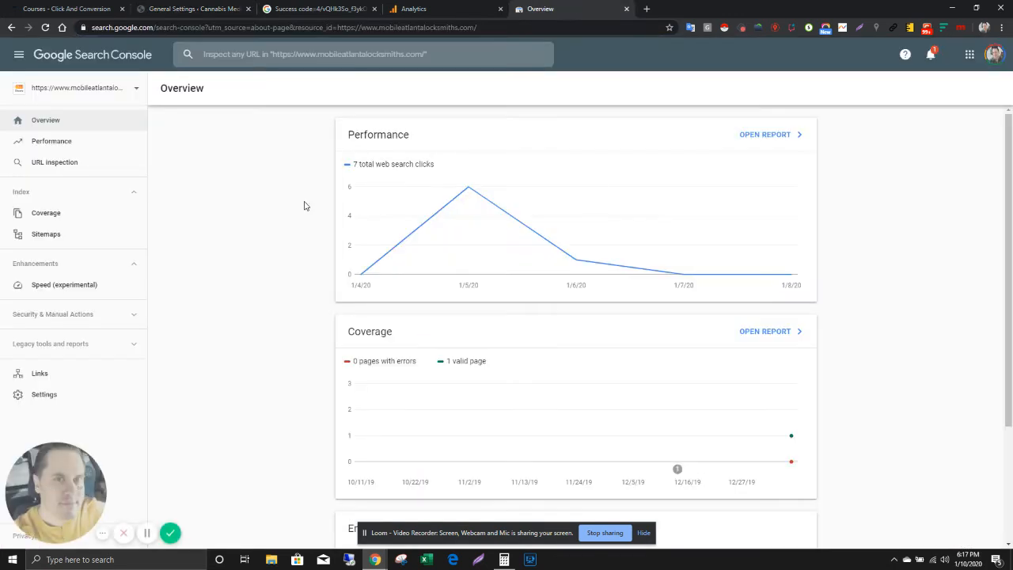
left_click(124, 94)
left_click(63, 170)
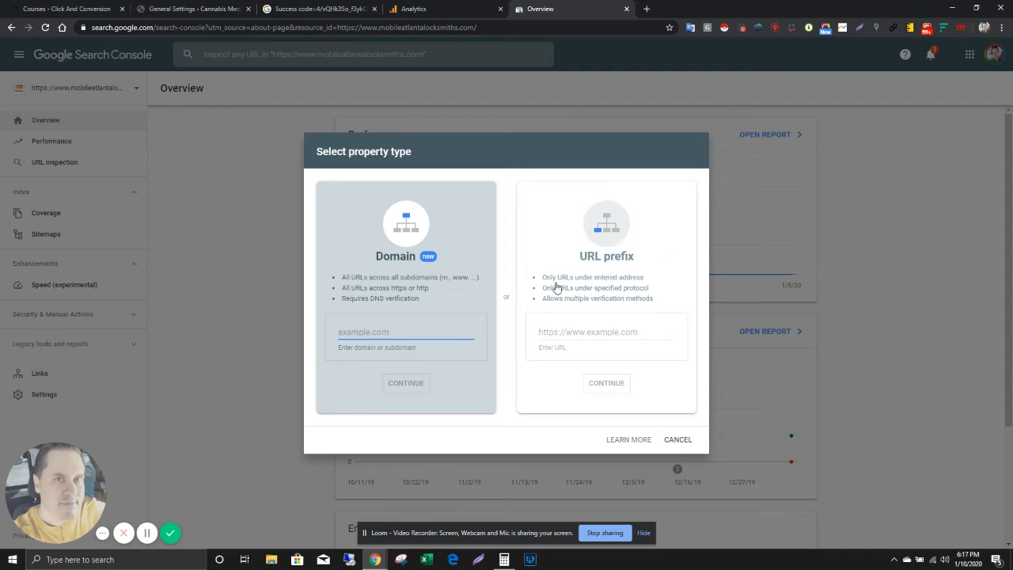
left_click(572, 341)
key("ctrl+v")
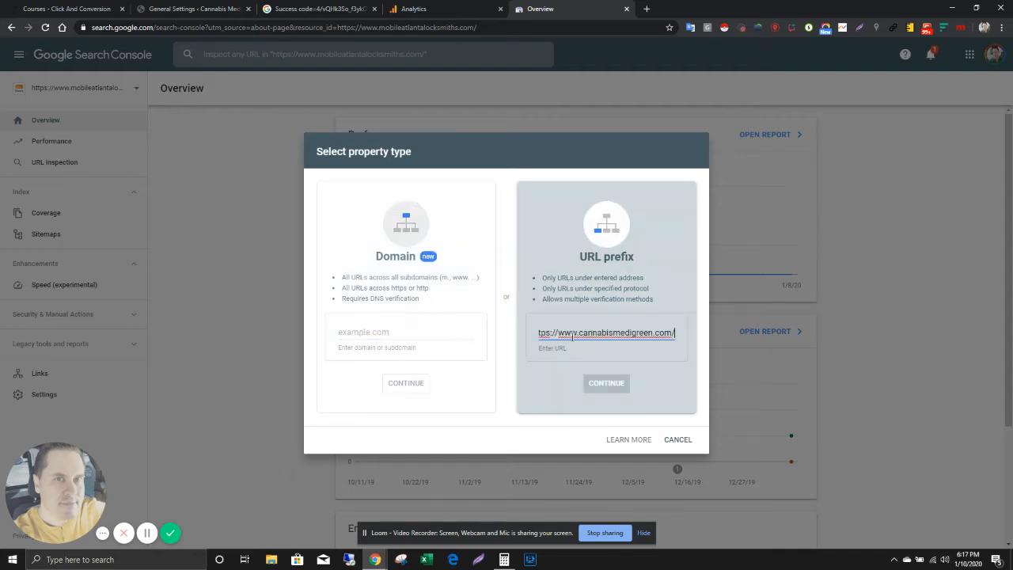
key("BackSpace")
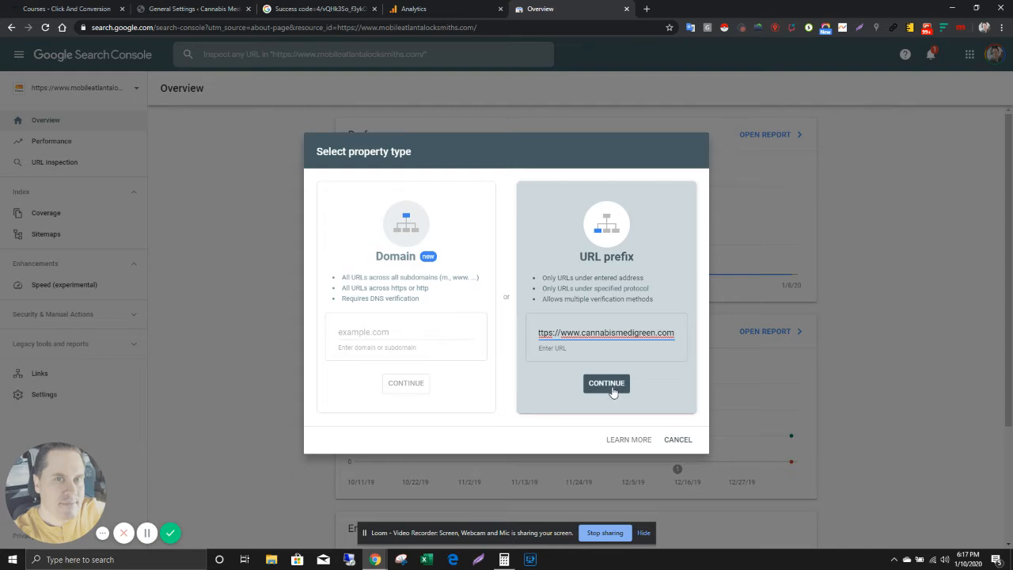
left_click(609, 385)
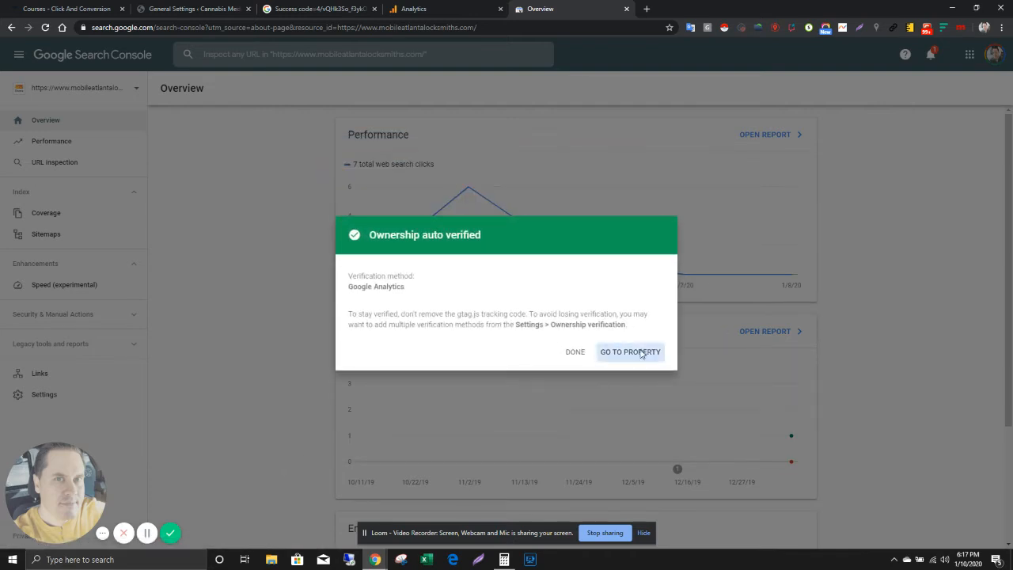
left_click(640, 352)
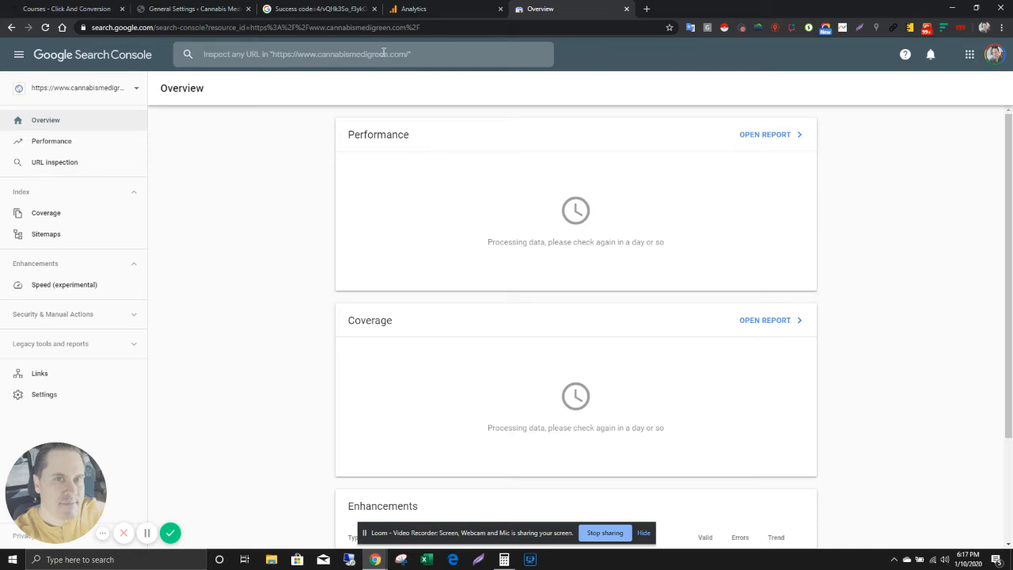
left_click(385, 53)
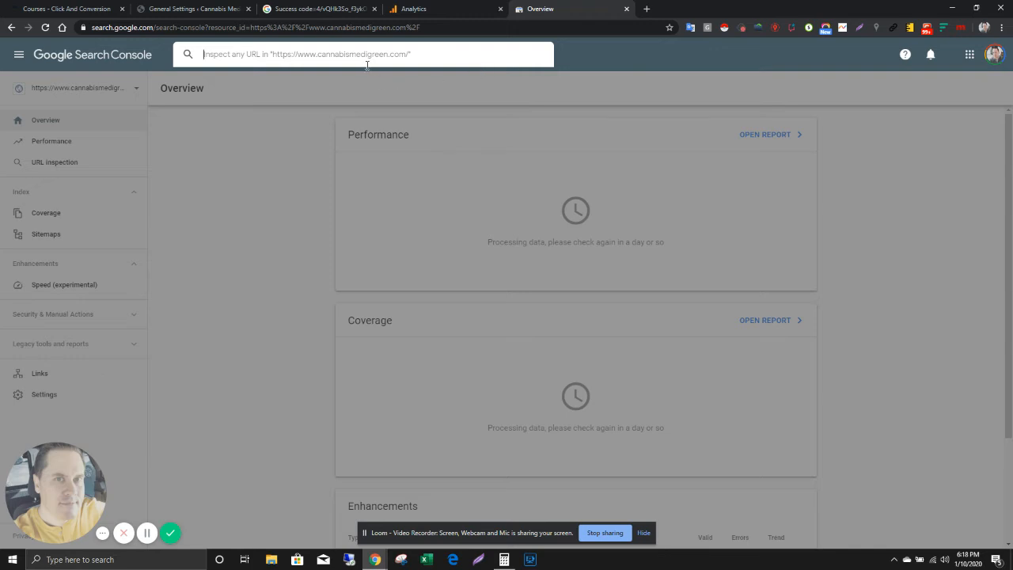
key("ctrl+v")
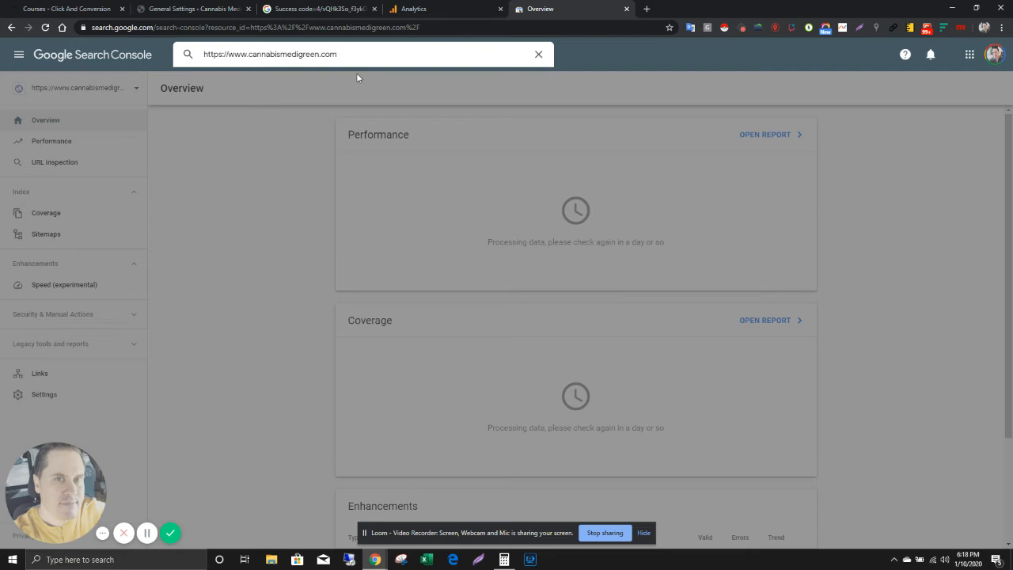
key("Return")
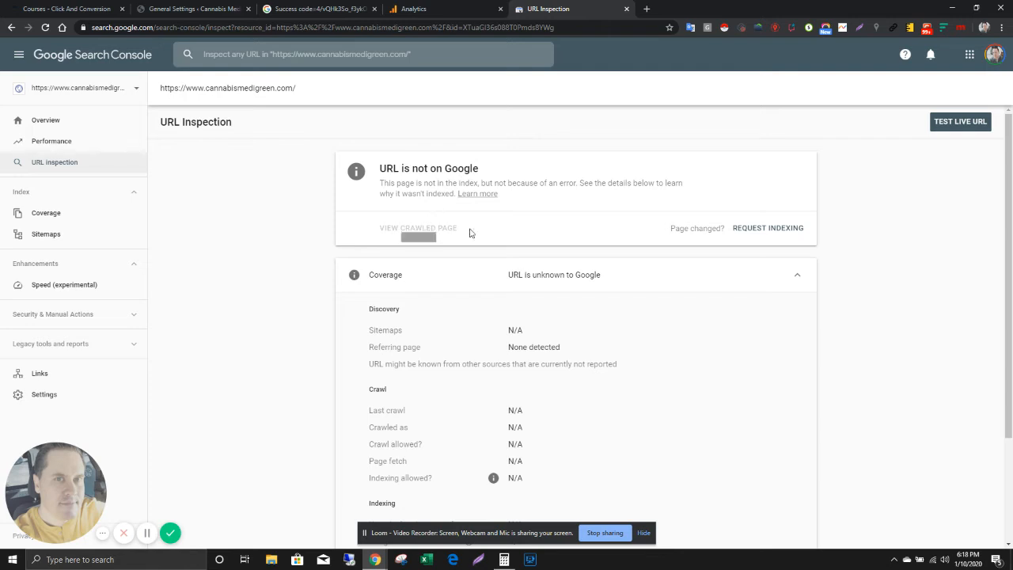
left_click(763, 229)
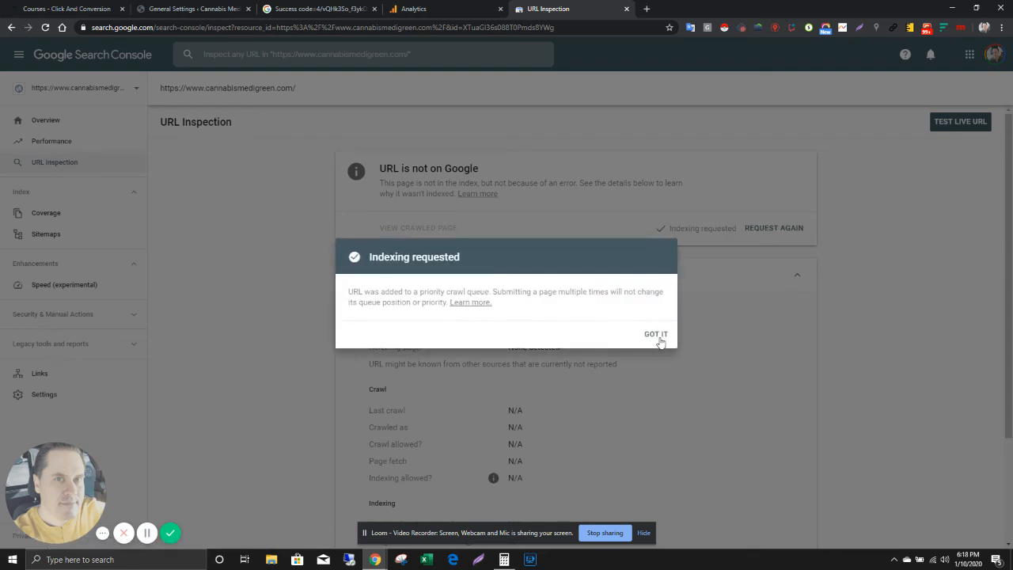
left_click(660, 336)
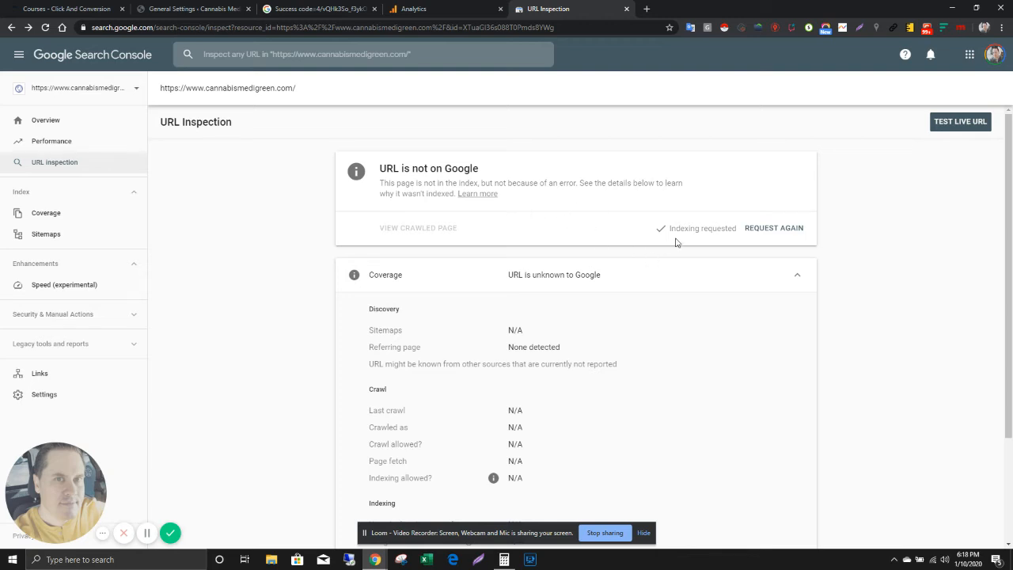
Step: Test the live URL and check the property's Manual actions, Security issues and Speed (experimental) reports
left_click(950, 121)
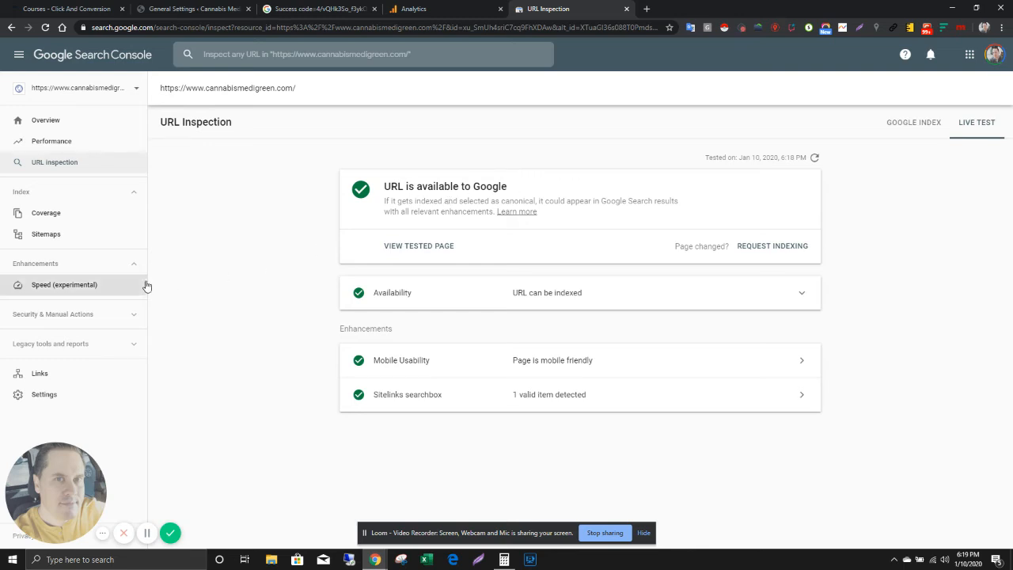
left_click(53, 320)
left_click(55, 336)
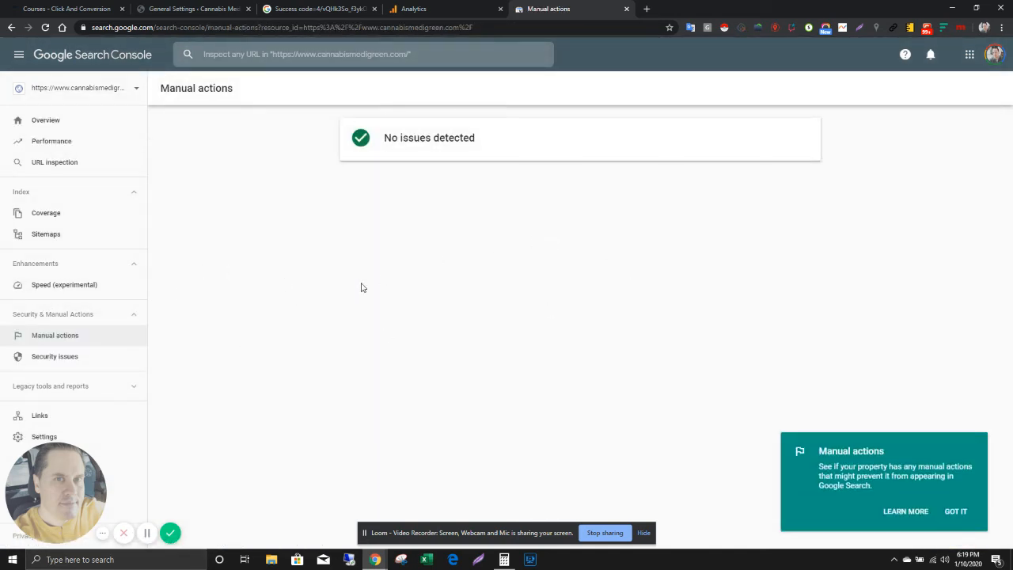
left_click(55, 356)
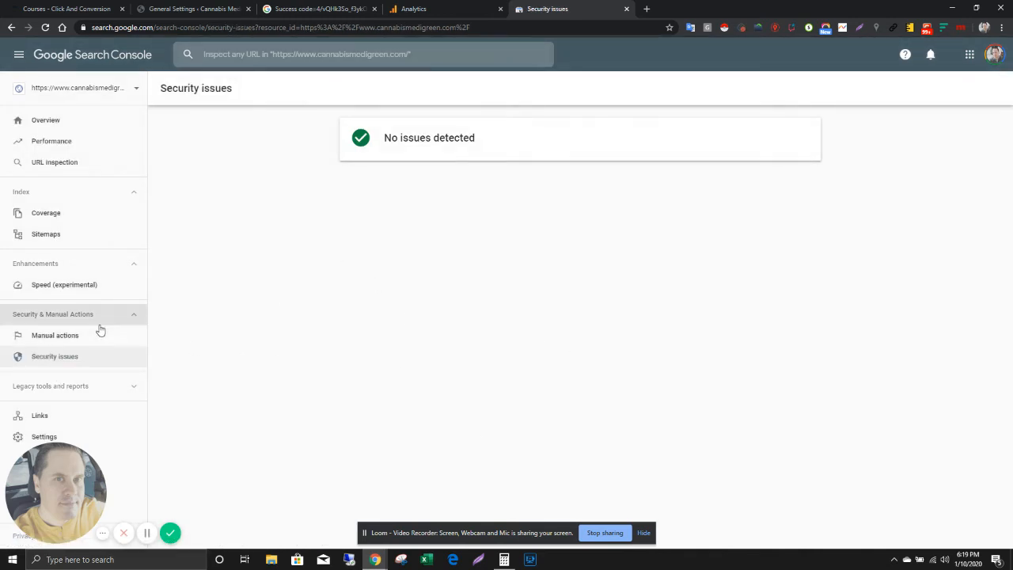
left_click(68, 286)
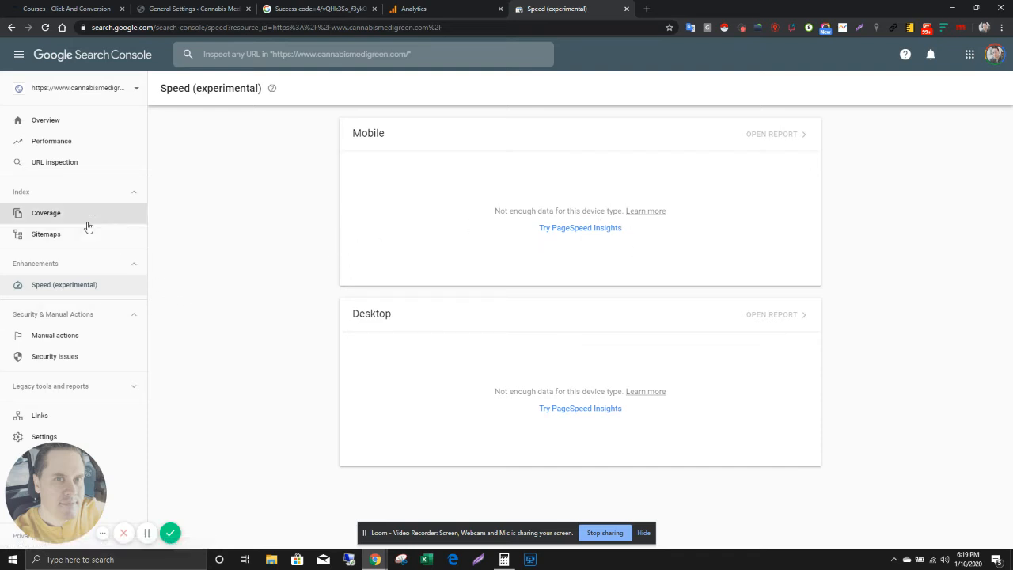
Step: View the property's Performance report by pages, countries, devices, search appearance and queries
left_click(50, 143)
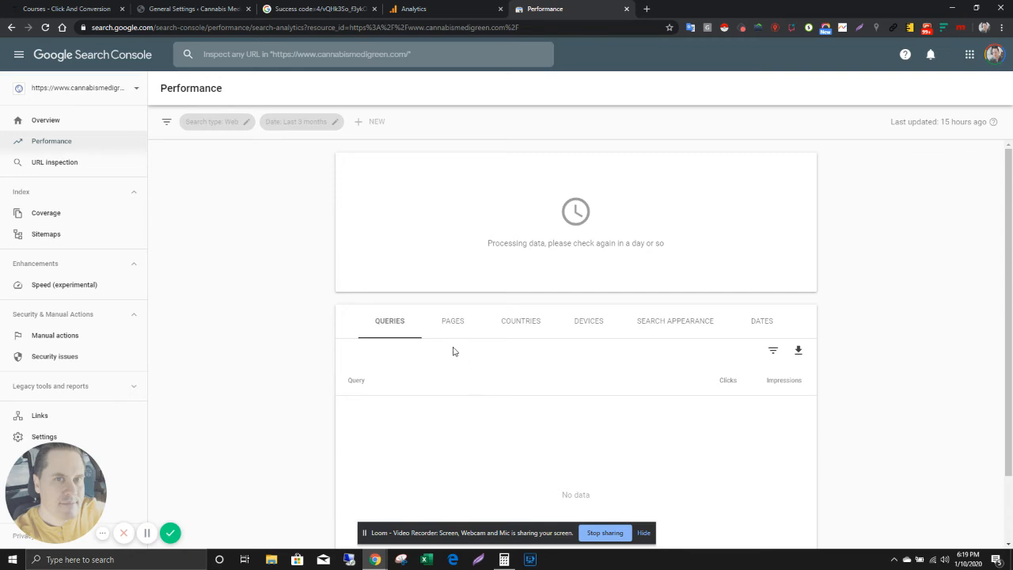
left_click(455, 330)
left_click(515, 327)
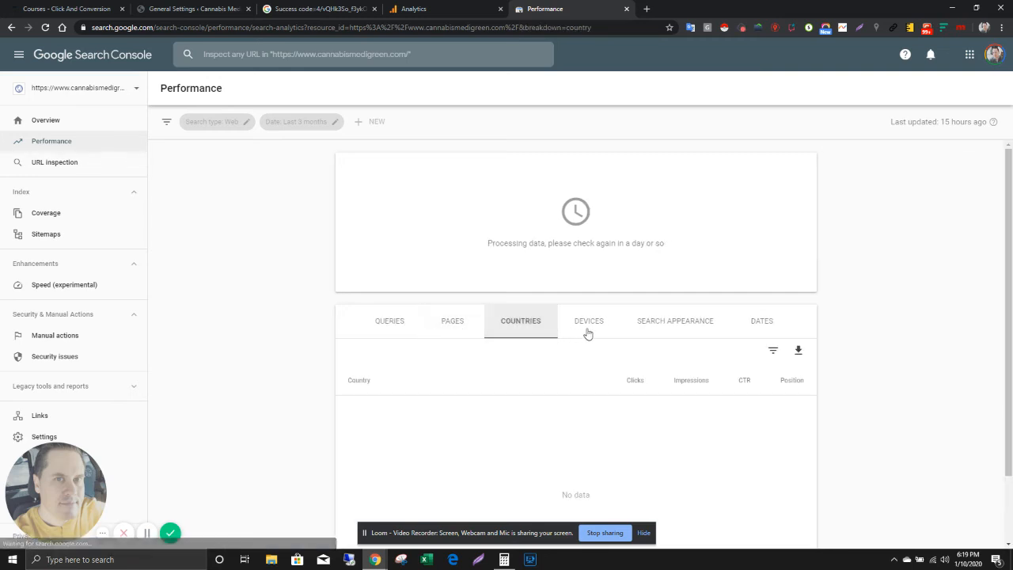
left_click(588, 331)
left_click(678, 331)
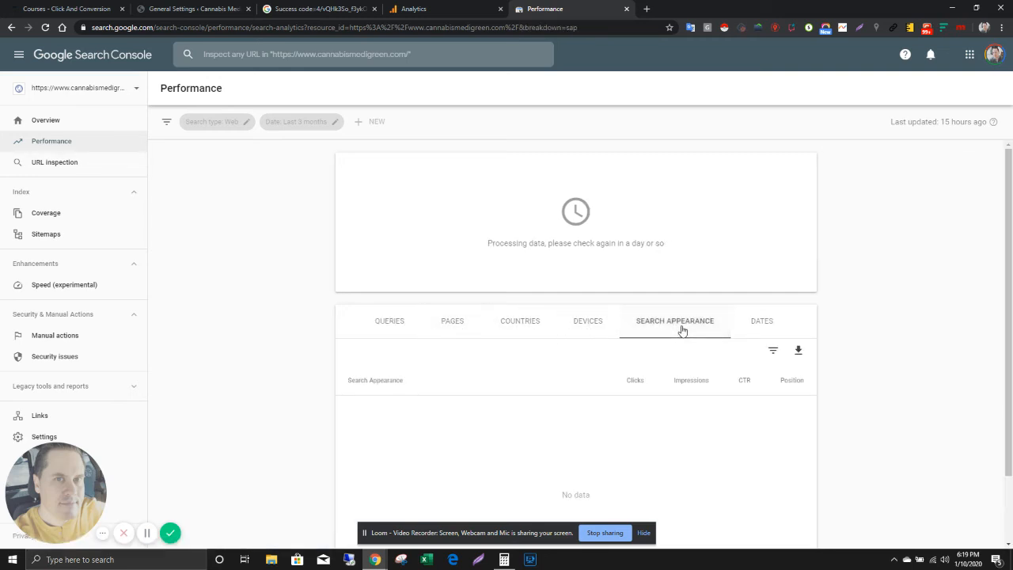
left_click(385, 322)
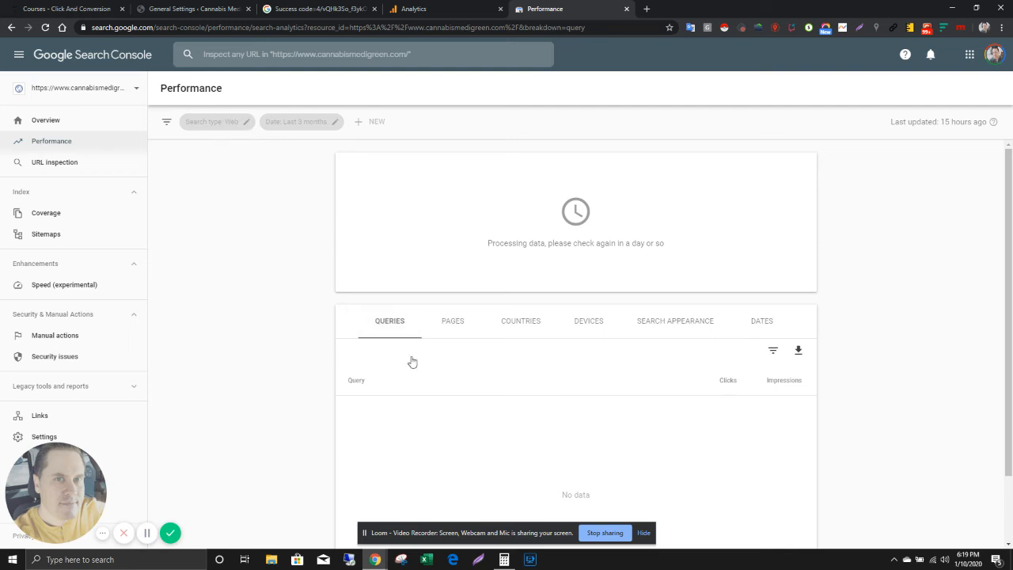
left_click(85, 93)
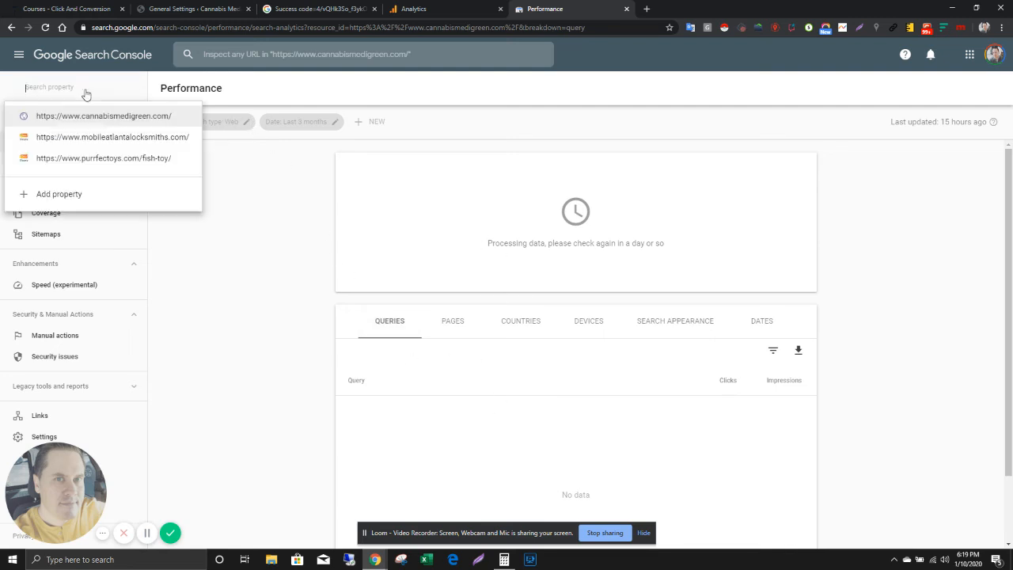
left_click(95, 138)
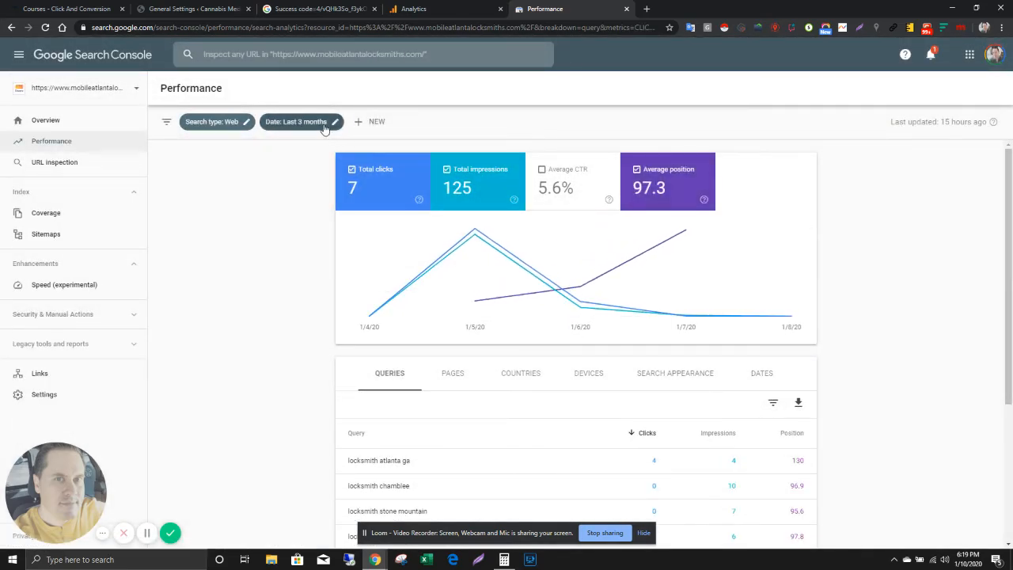
left_click(331, 121)
left_click(396, 225)
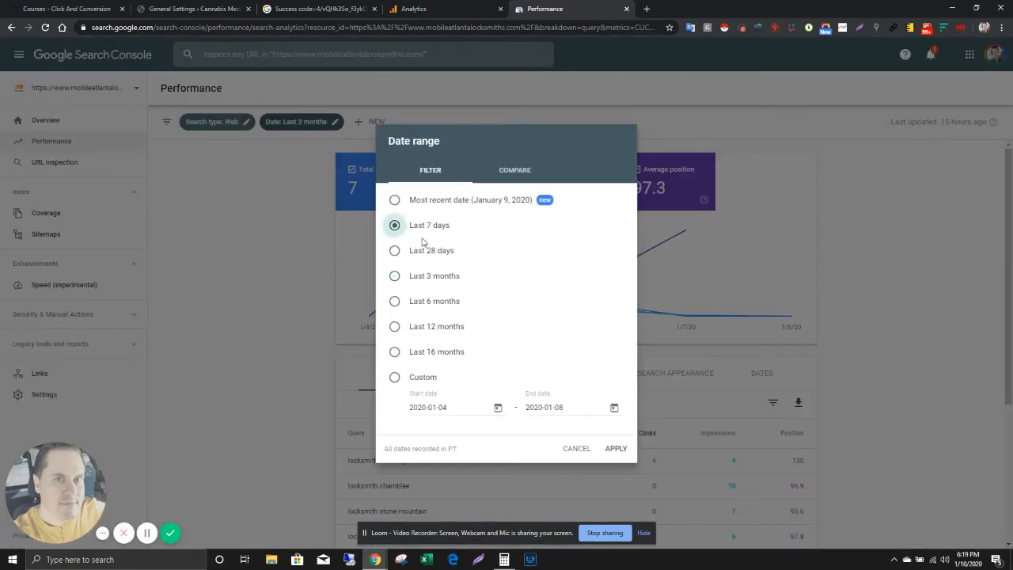
left_click(615, 448)
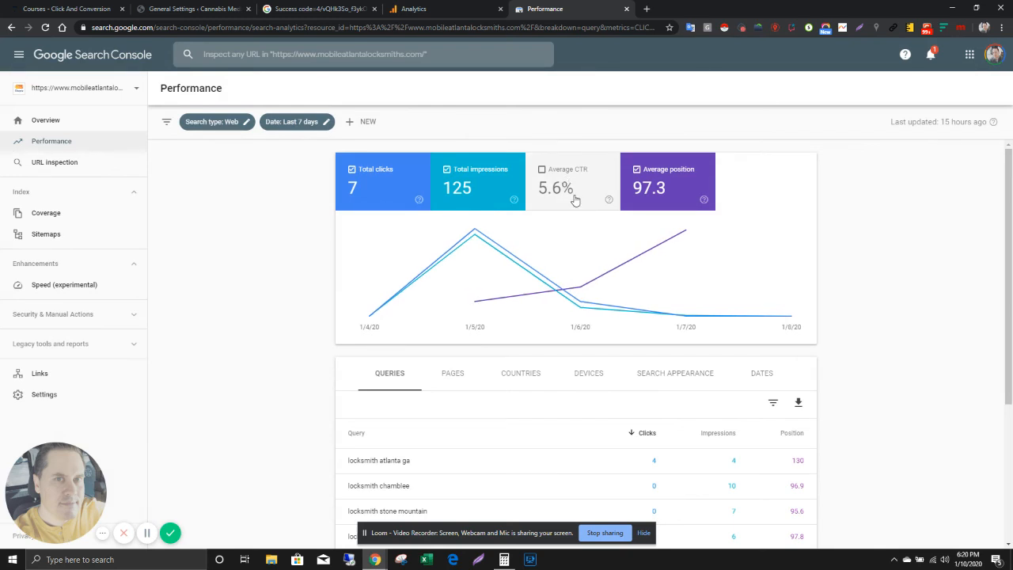
Step: Sort the Performance report's query table by position in ascending order
scroll(688, 373, "down", 3)
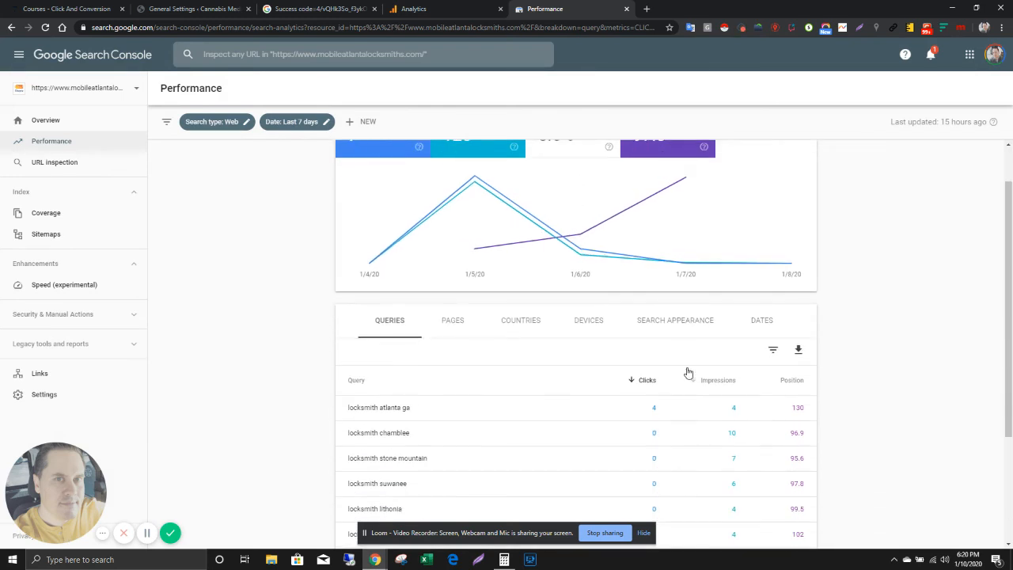
left_click(797, 327)
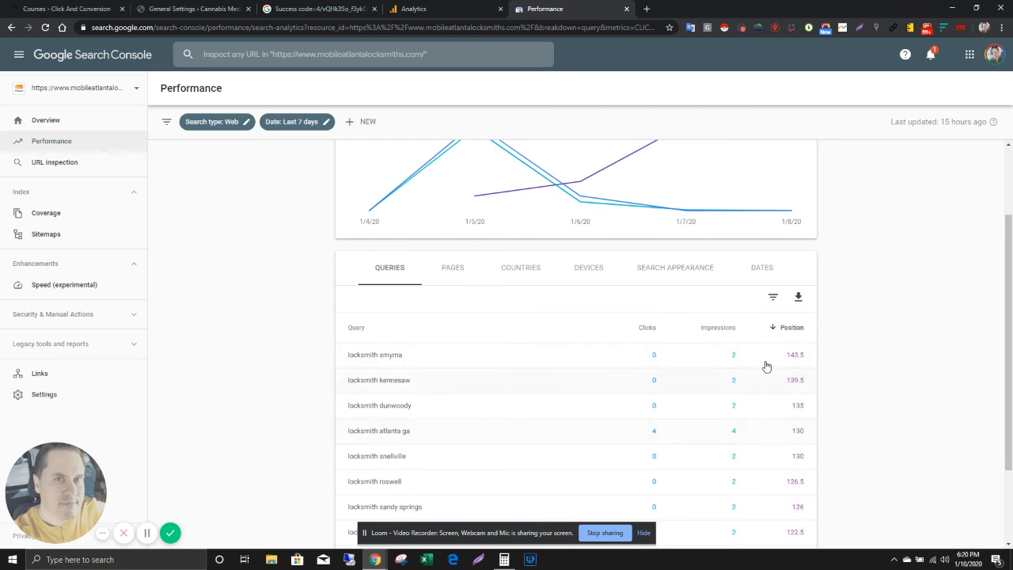
left_click(797, 330)
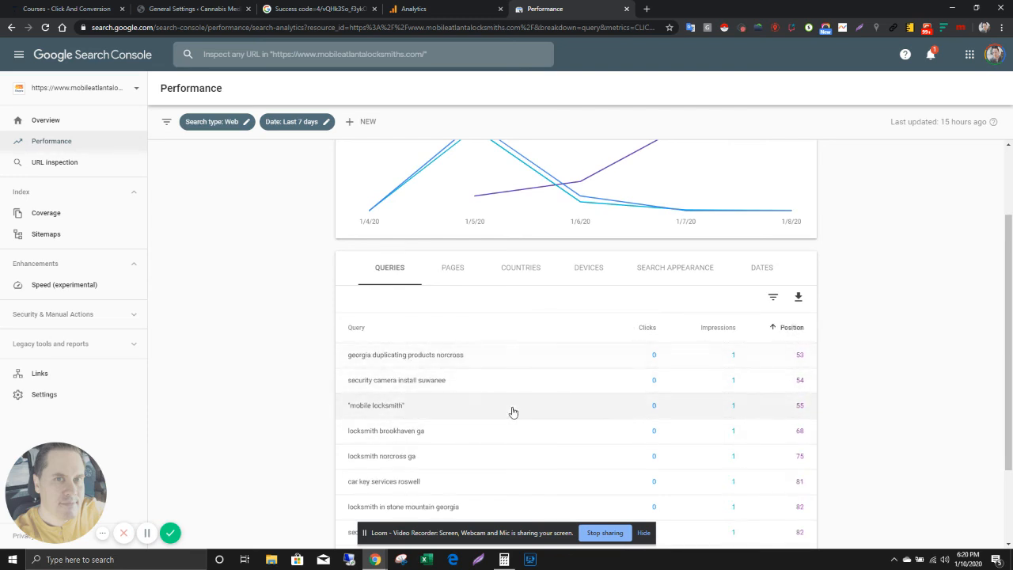
Step: Look over the date range options of the Performance report without applying a new one
scroll(512, 409, "up", 3)
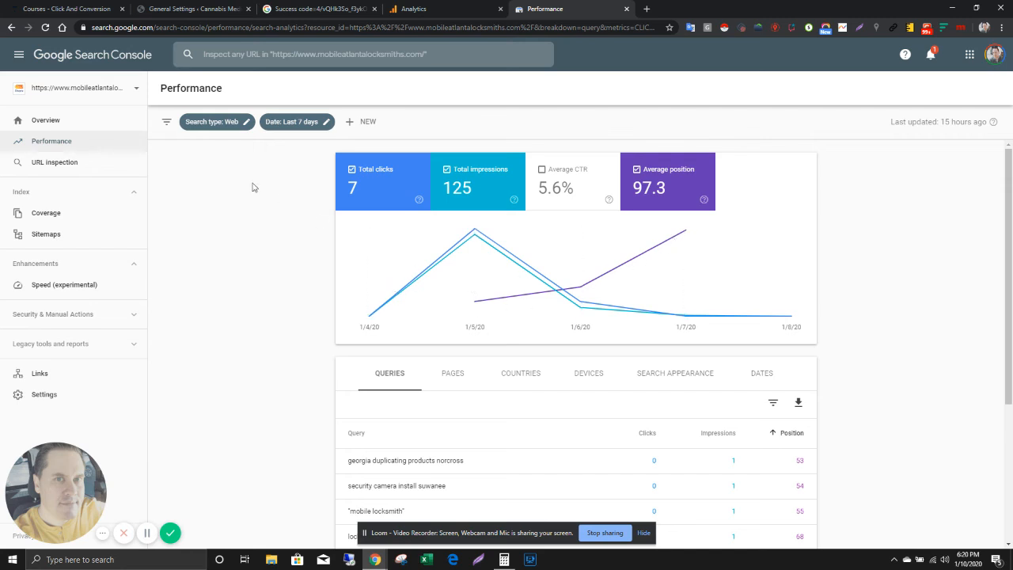
left_click(310, 127)
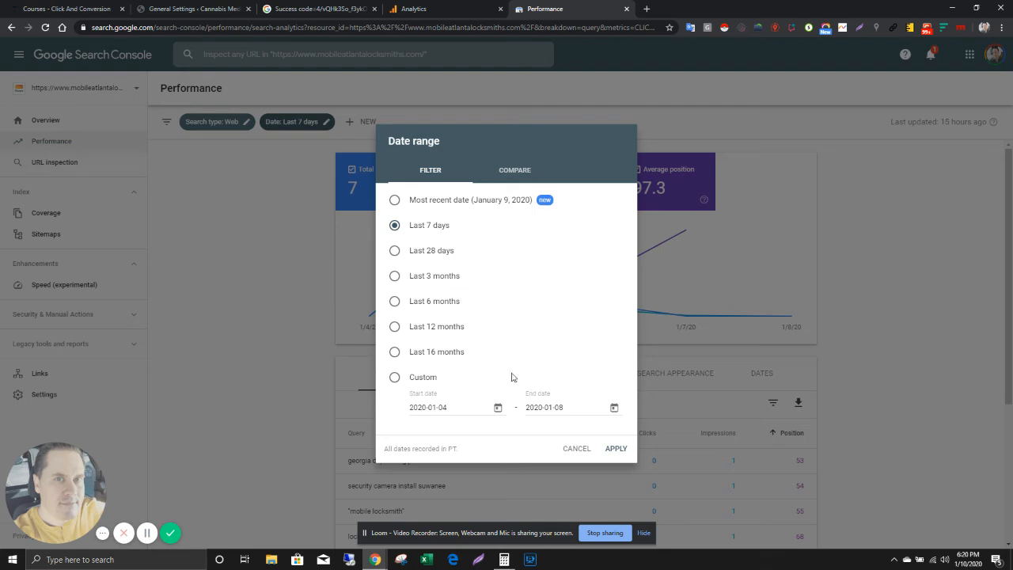
left_click(579, 448)
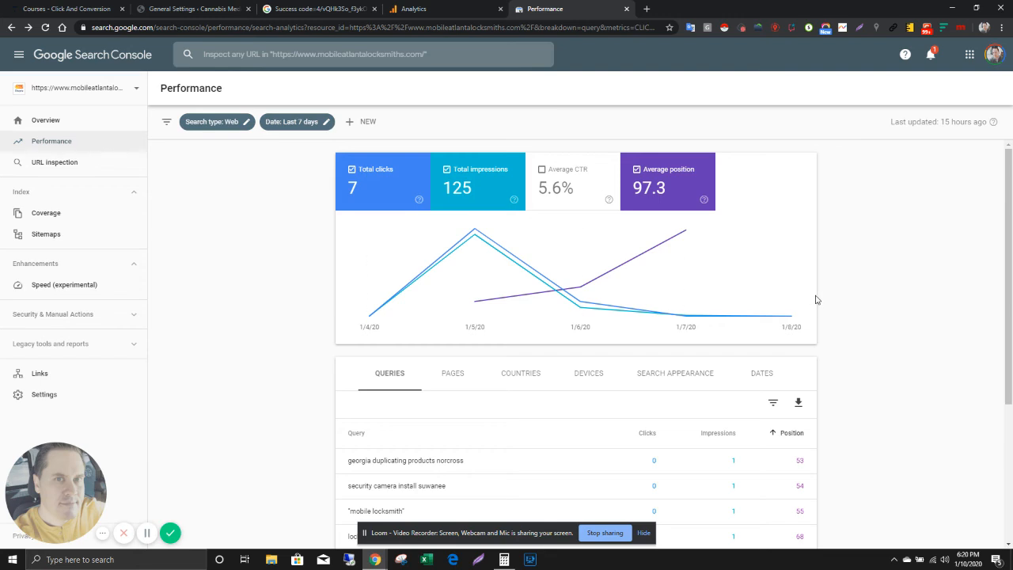
left_click(56, 89)
left_click(646, 9)
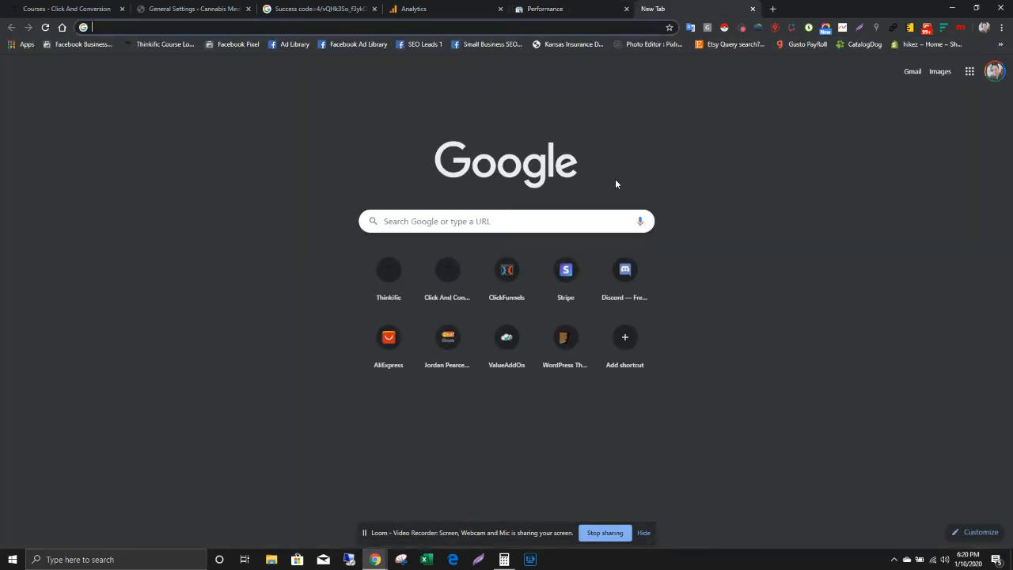
type("site")
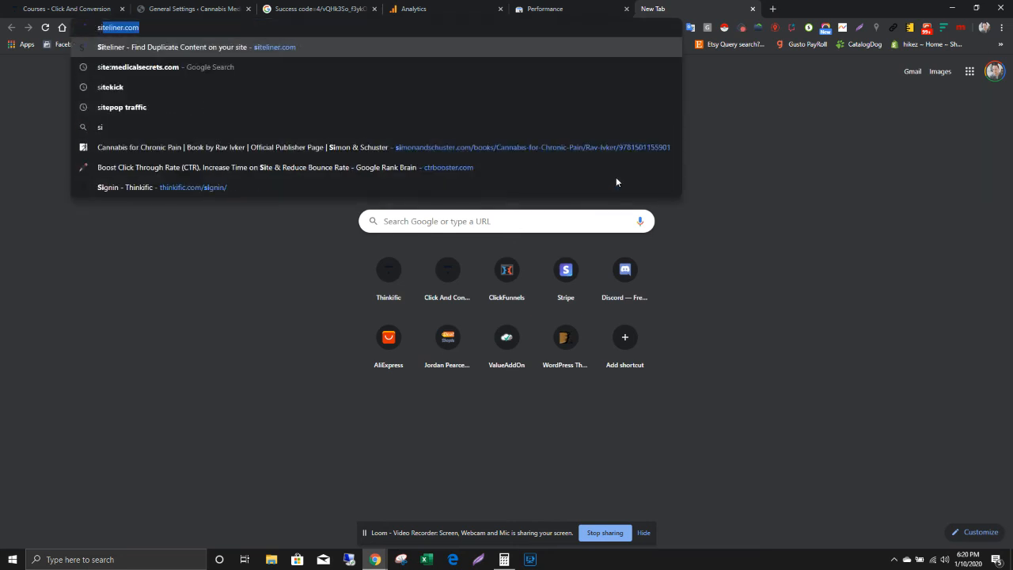
type(":")
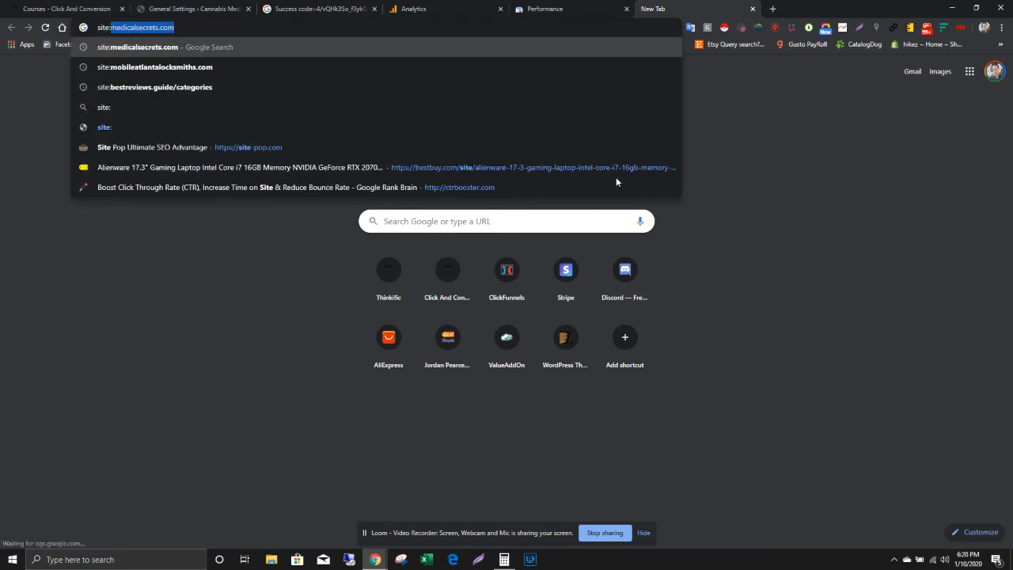
type("https://www.cannabismedigreen.com/")
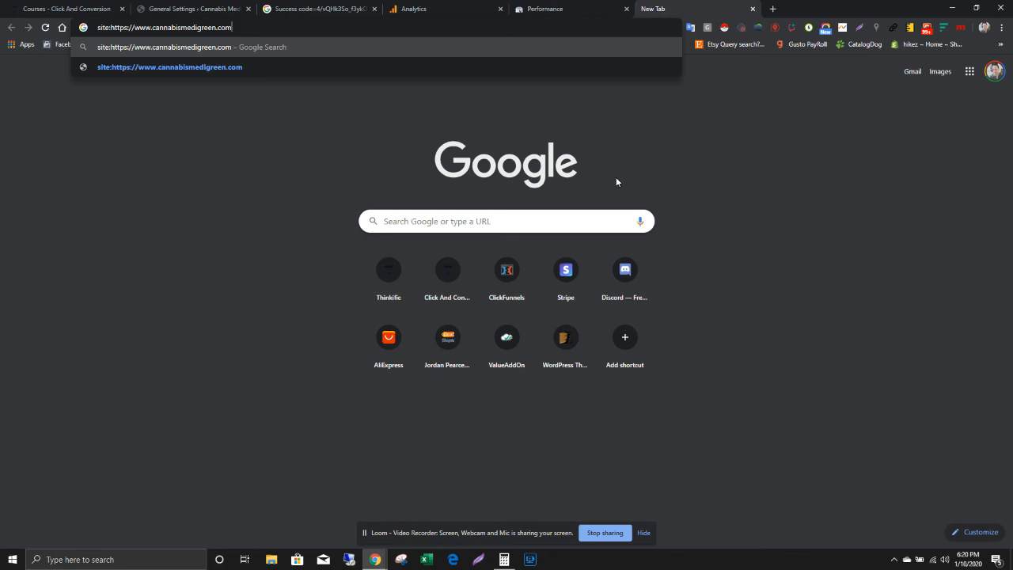
key("Return")
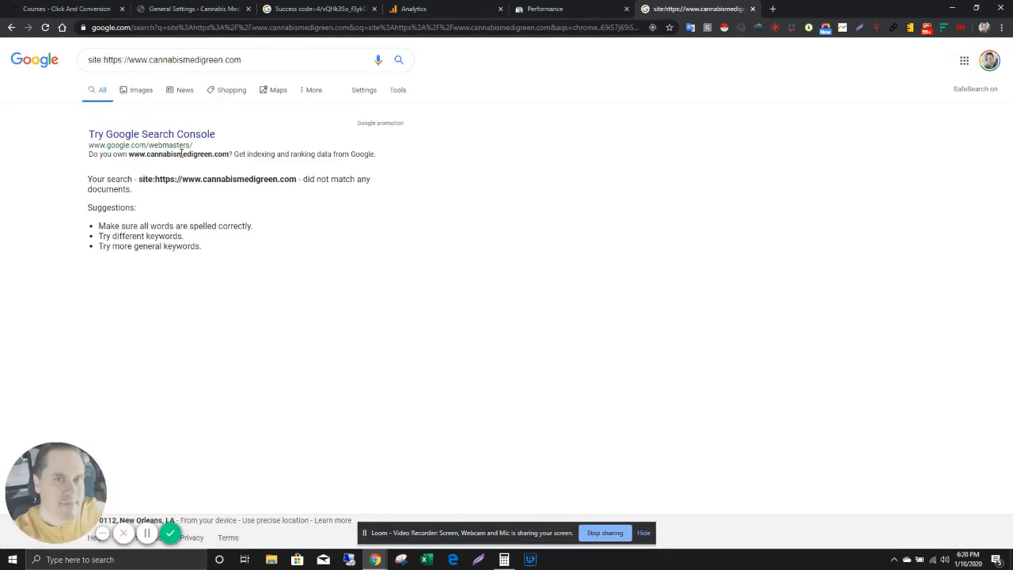
Step: Shorten the Google query to site:cannabismedigreen.com and run the search again
left_click_drag(149, 60, 101, 59)
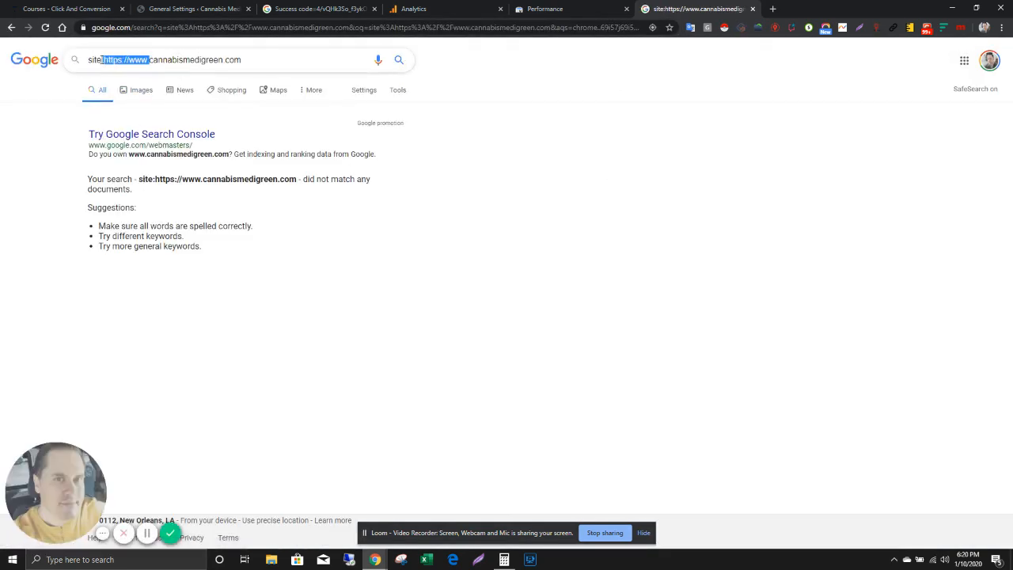
key("BackSpace")
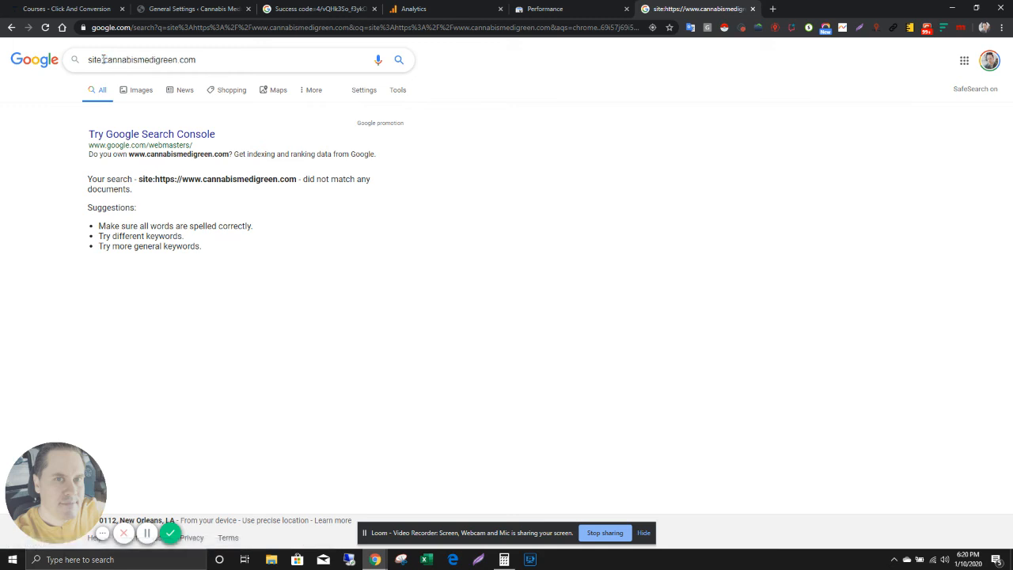
key("Return")
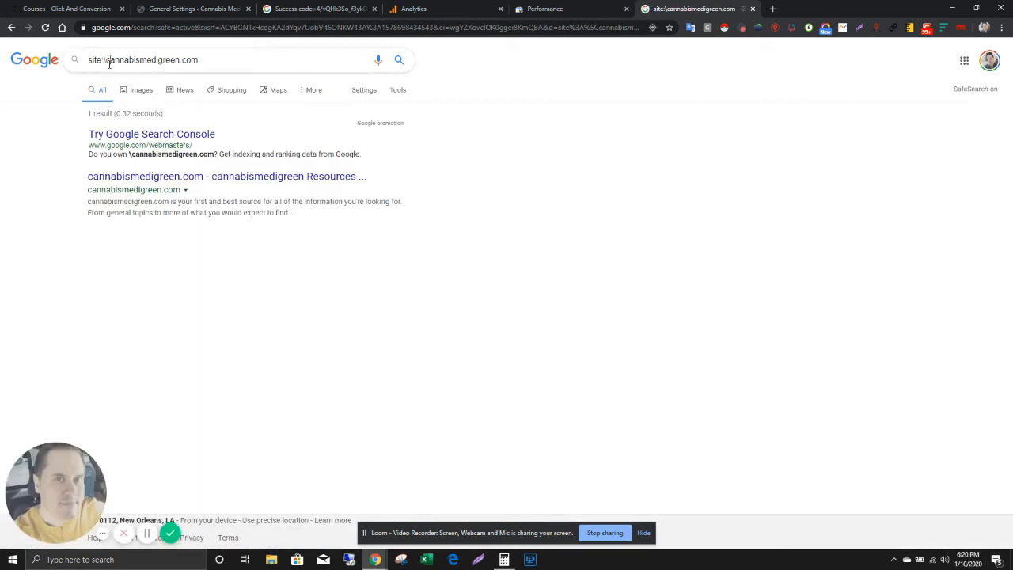
left_click(106, 61)
key("BackSpace")
key("Return")
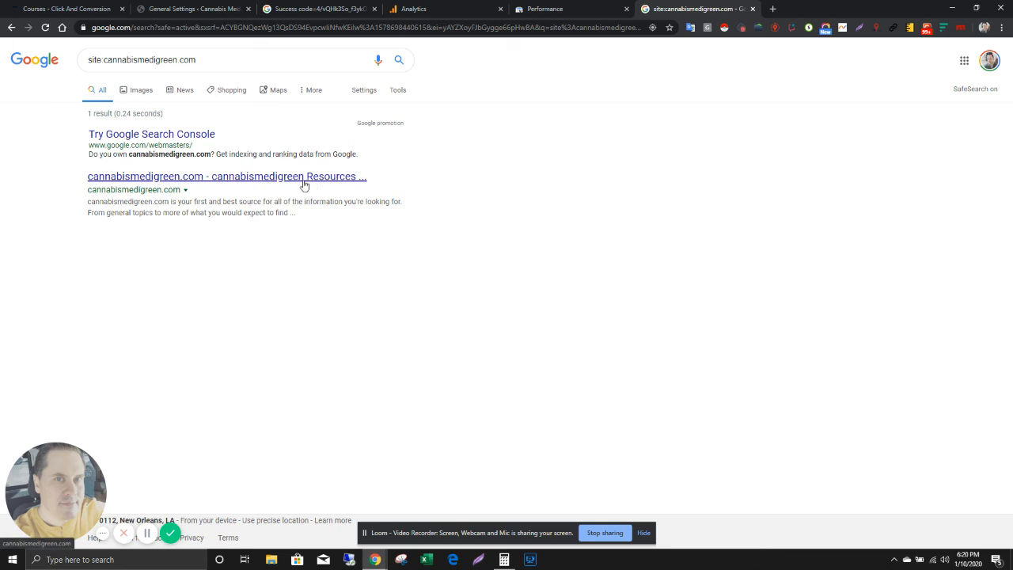
Step: Open the cannabismedigreen.com search result and bring up the site's CBD Gummies page in a new tab
left_click(244, 179)
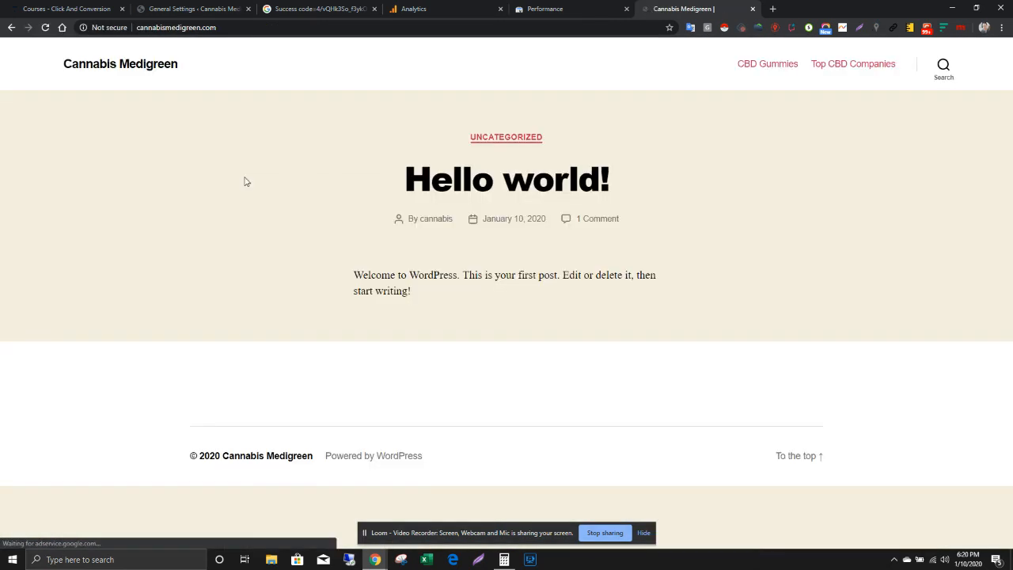
right_click(753, 70)
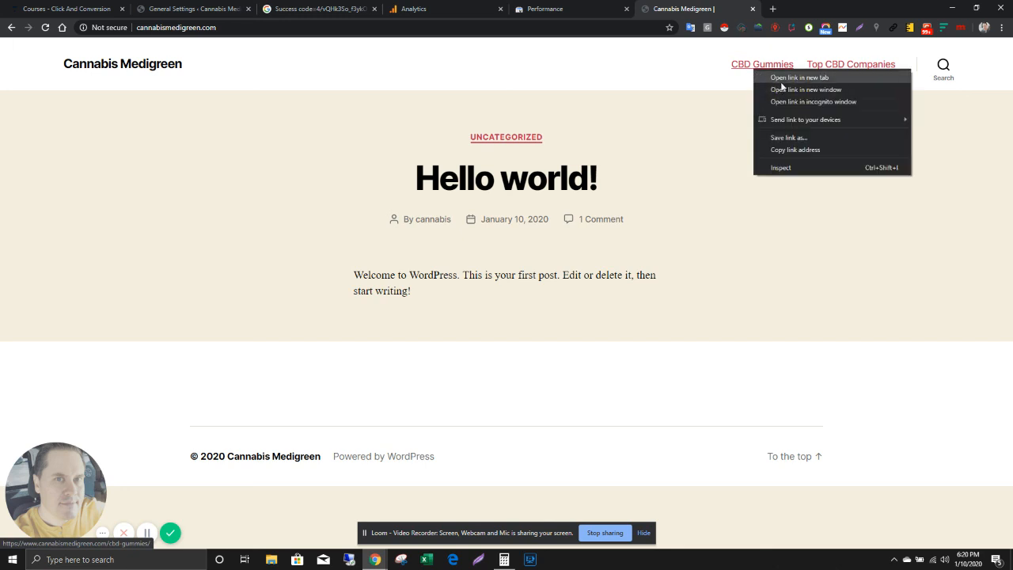
left_click(797, 78)
left_click(823, 9)
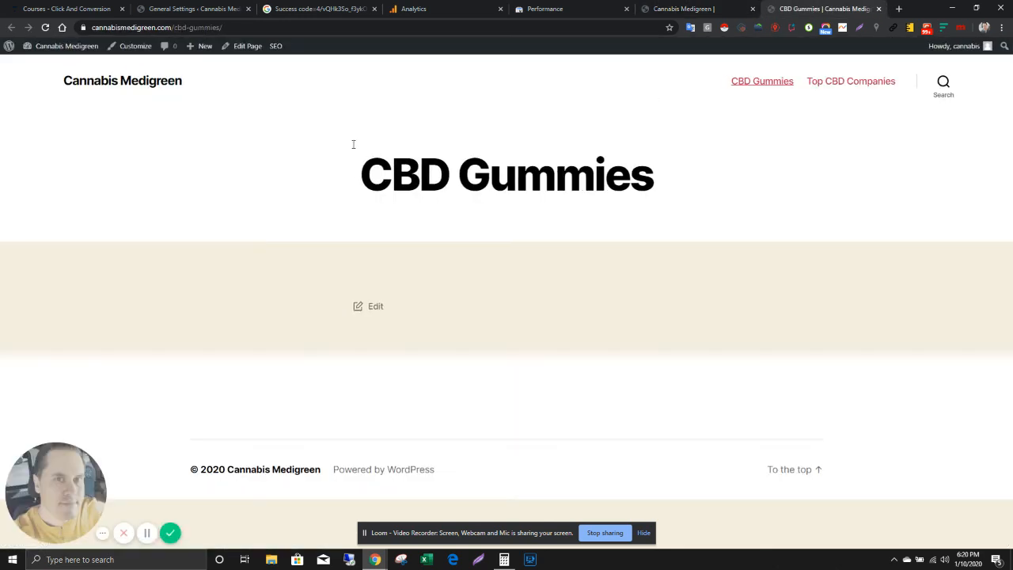
Step: Copy the CBD Gummies page's address and return to the Search Console Performance report
left_click(247, 28)
key("ctrl+c")
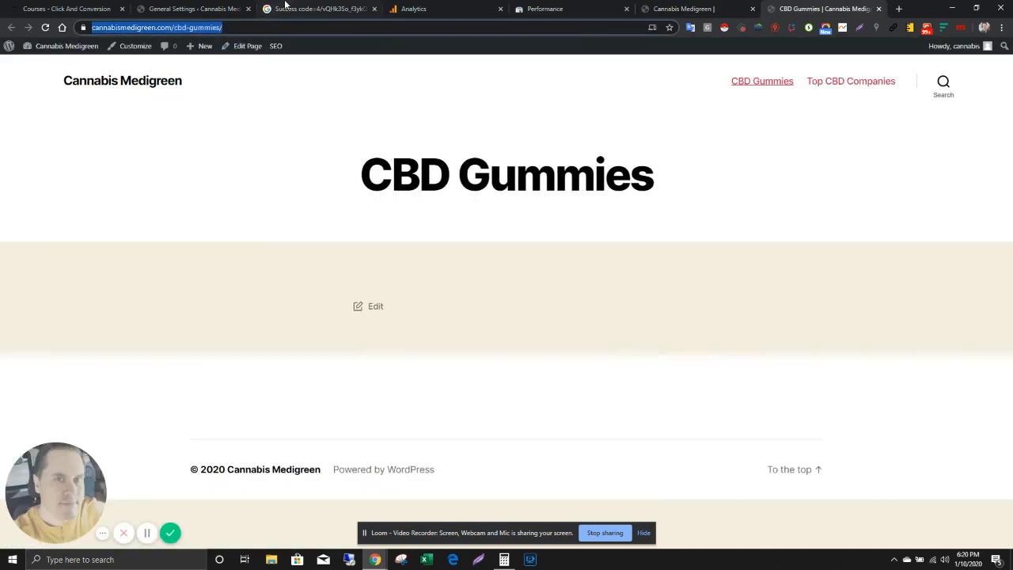
left_click(293, 9)
left_click(553, 8)
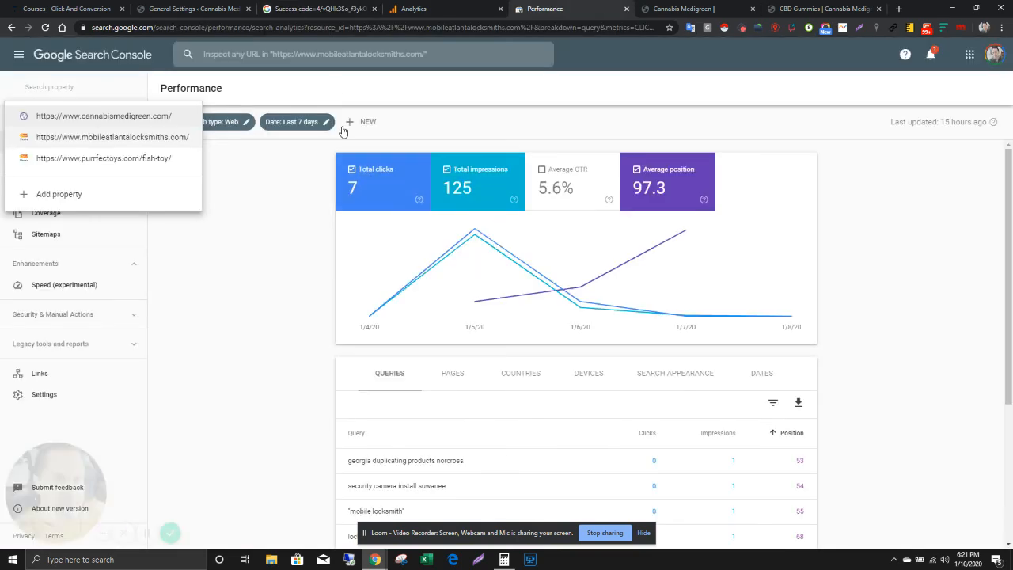
left_click(327, 55)
key("ctrl+v")
left_click(158, 116)
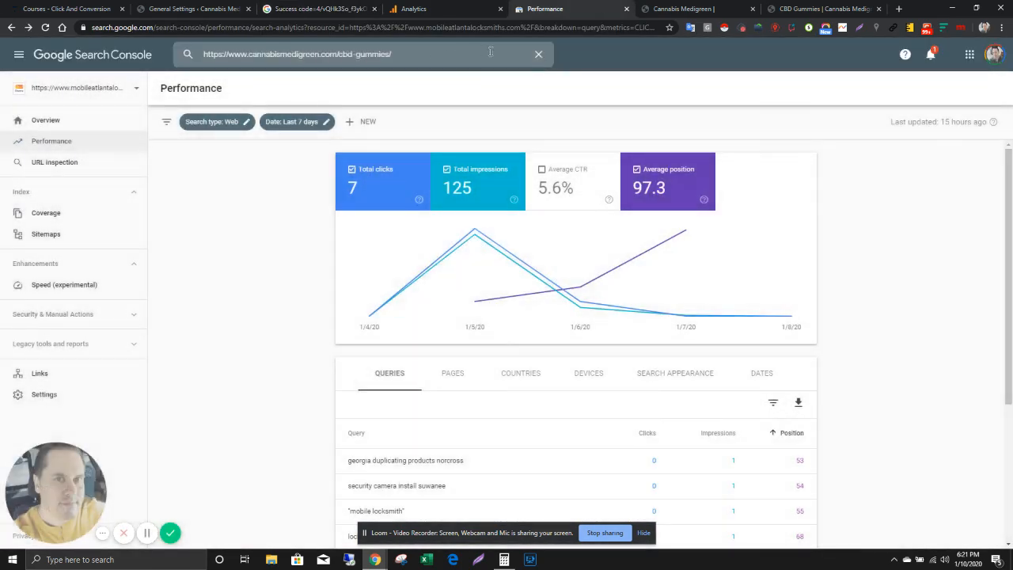
left_click(538, 54)
left_click(80, 87)
left_click(83, 89)
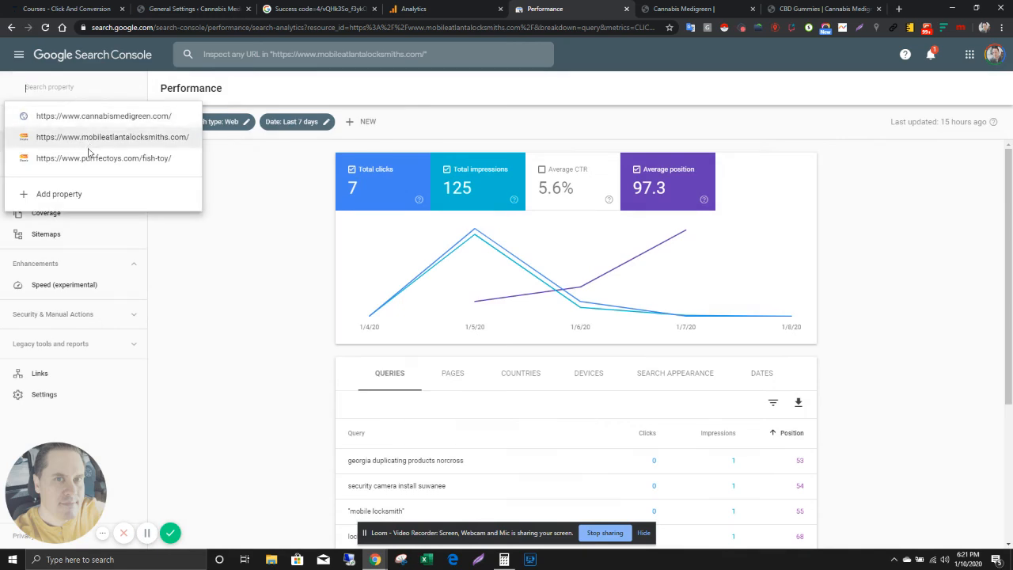
left_click(114, 119)
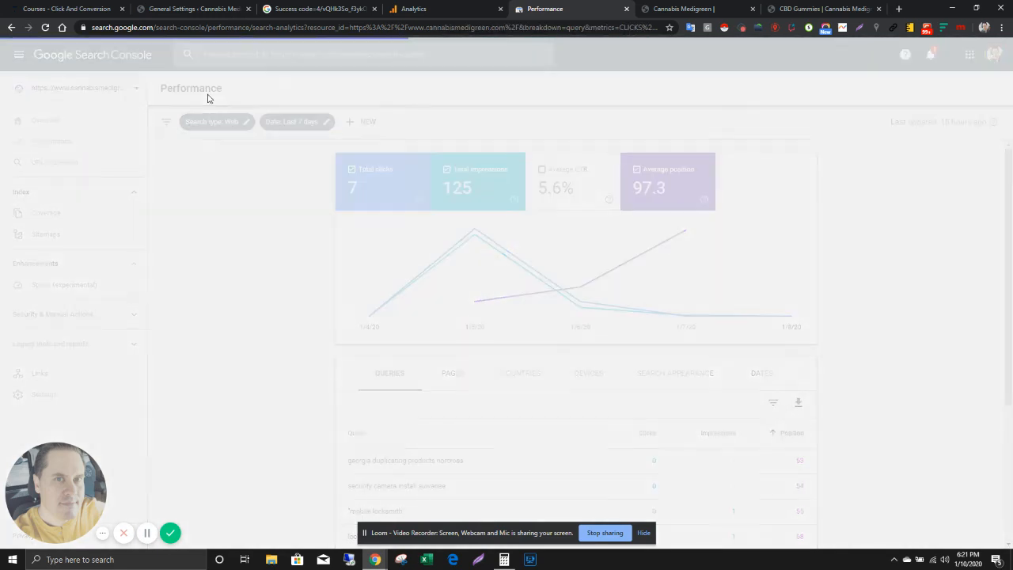
left_click(287, 56)
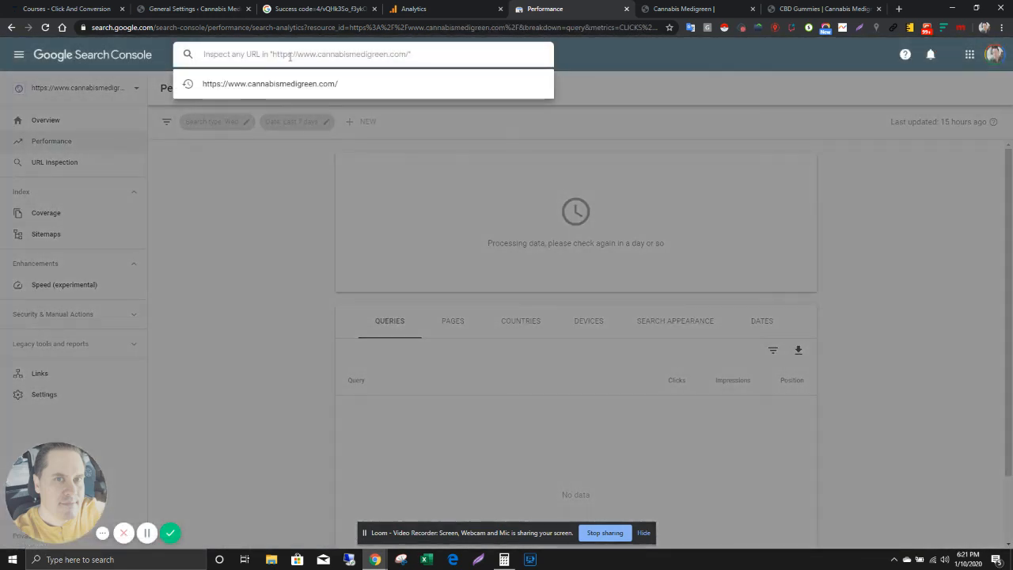
key("ctrl+v")
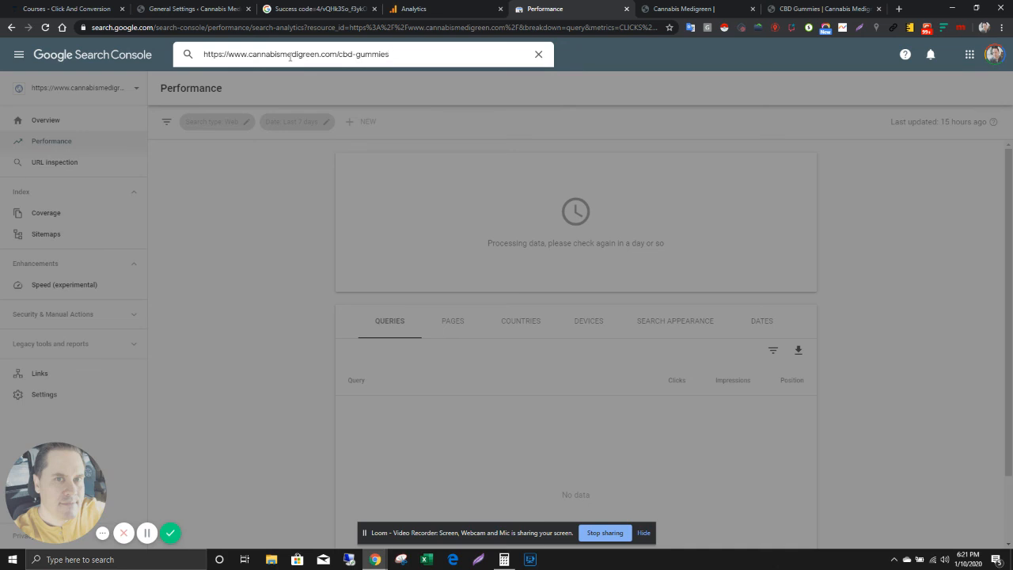
key("Return")
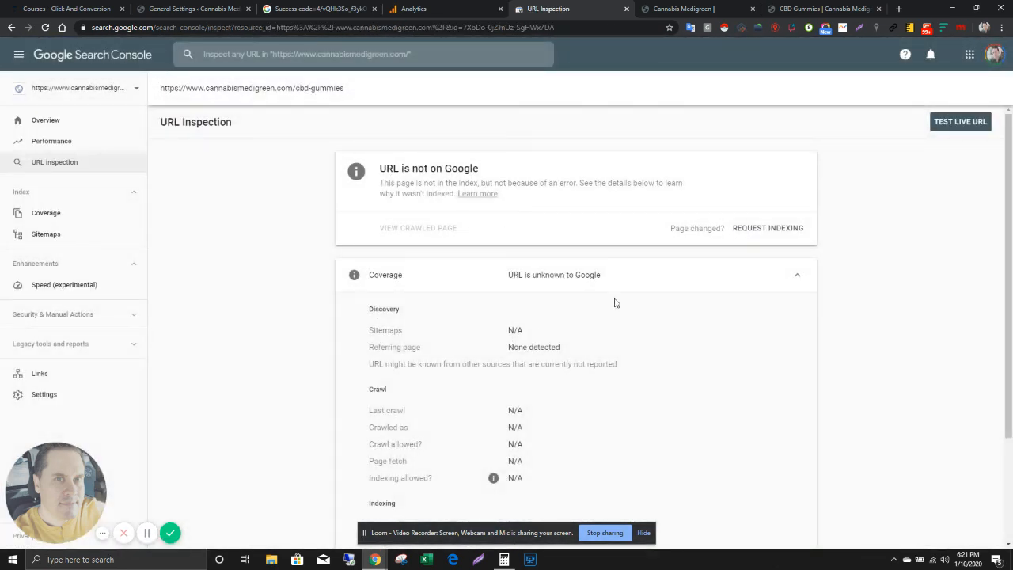
left_click(764, 228)
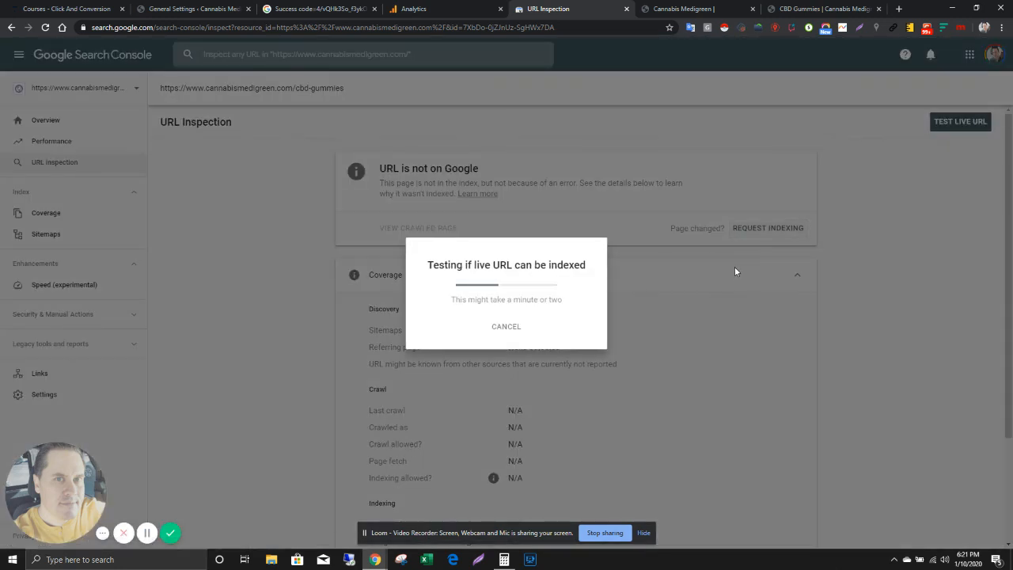